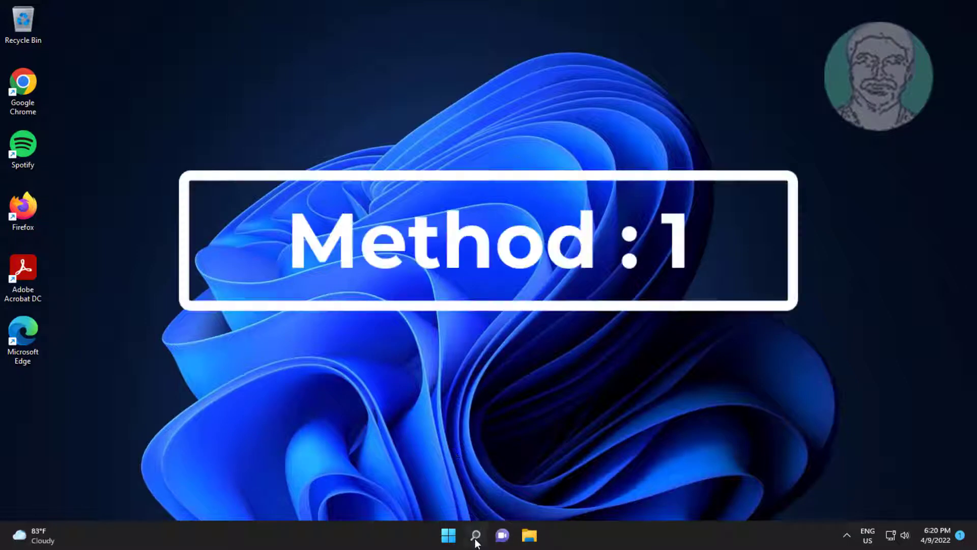
- Search for and launch Services, then select the Windows Installer service
click(476, 536)
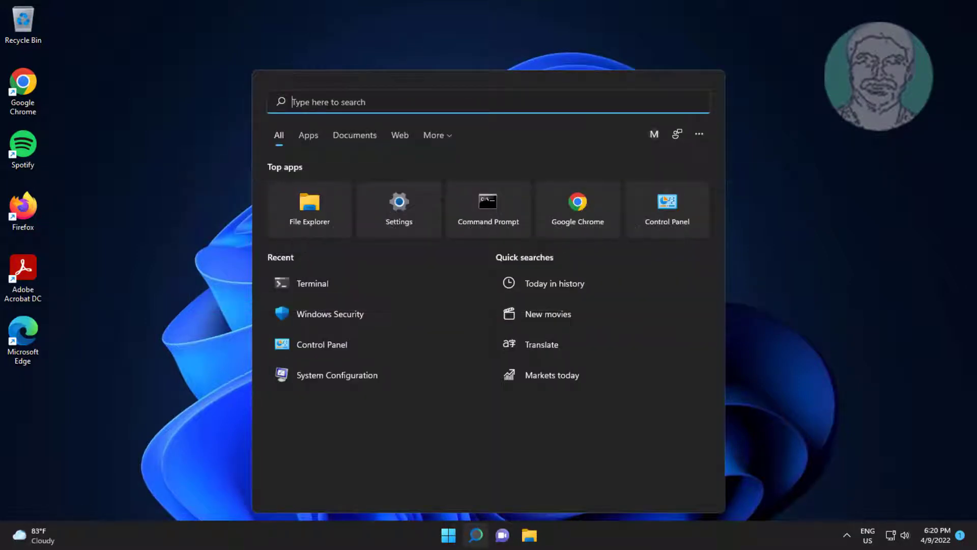
text(services)
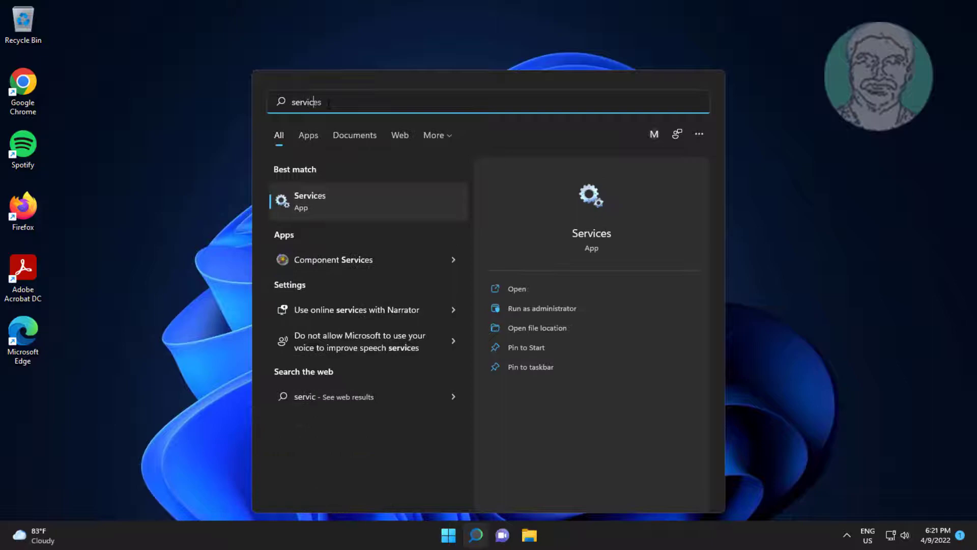
click(320, 195)
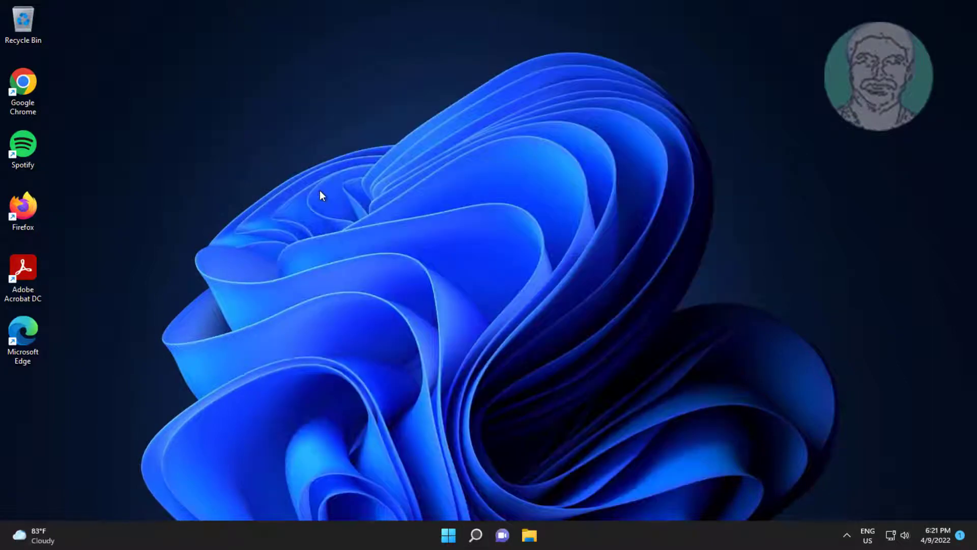
key(w)
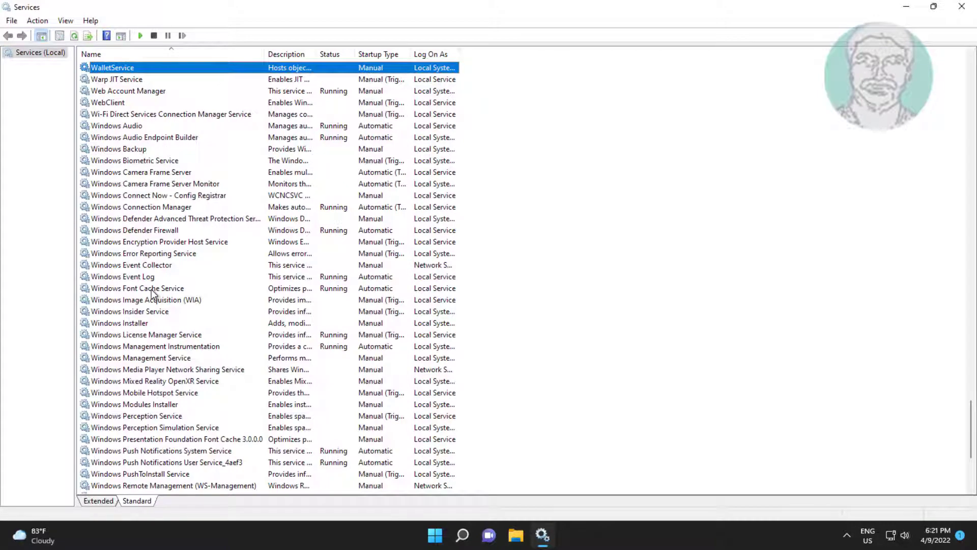
click(137, 322)
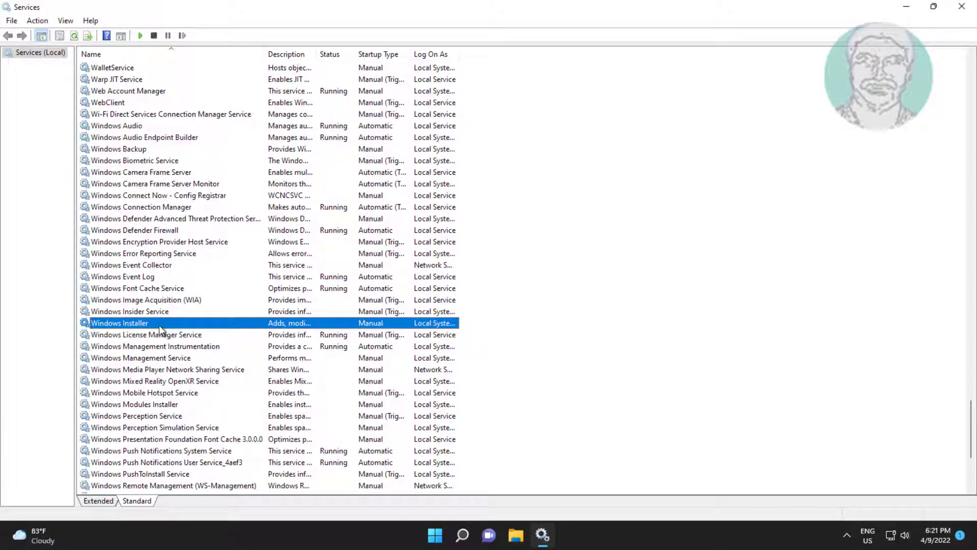
- Start the Windows Installer service from its Properties dialog
double_click(160, 323)
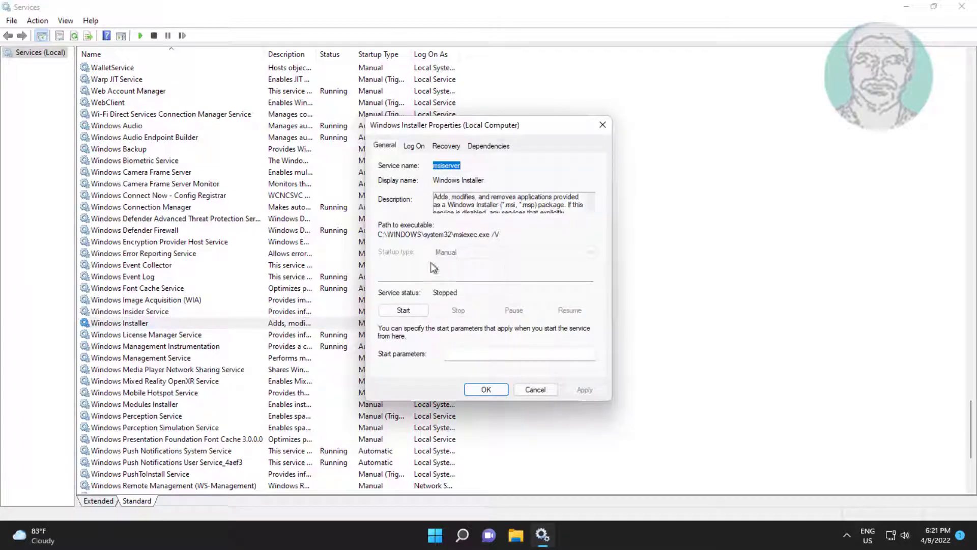
click(407, 311)
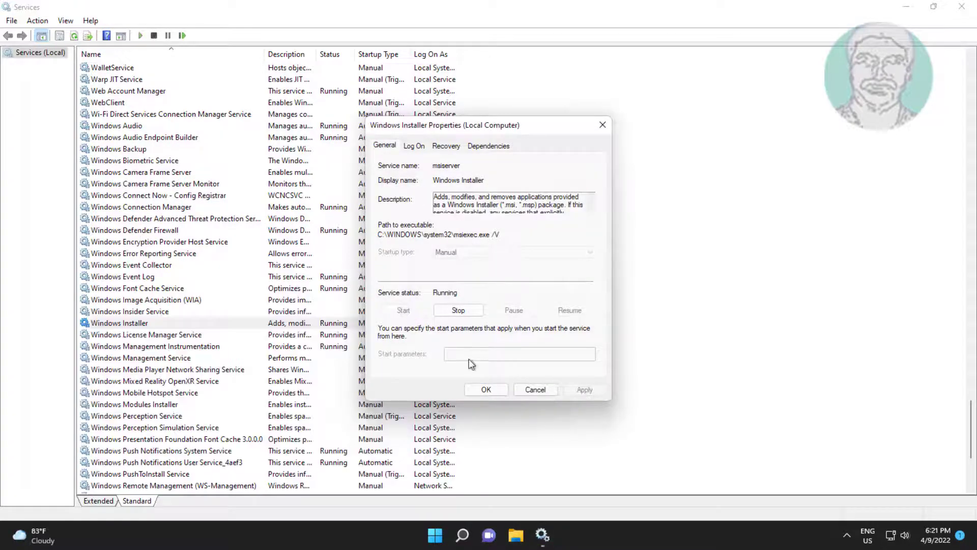
click(484, 389)
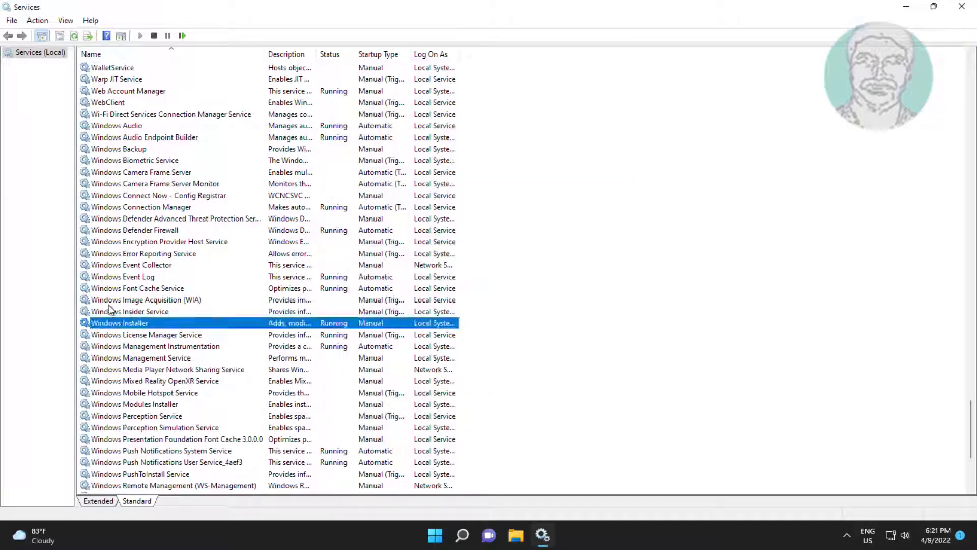
- Restart the Windows Installer service and close the Services window
right_click(138, 323)
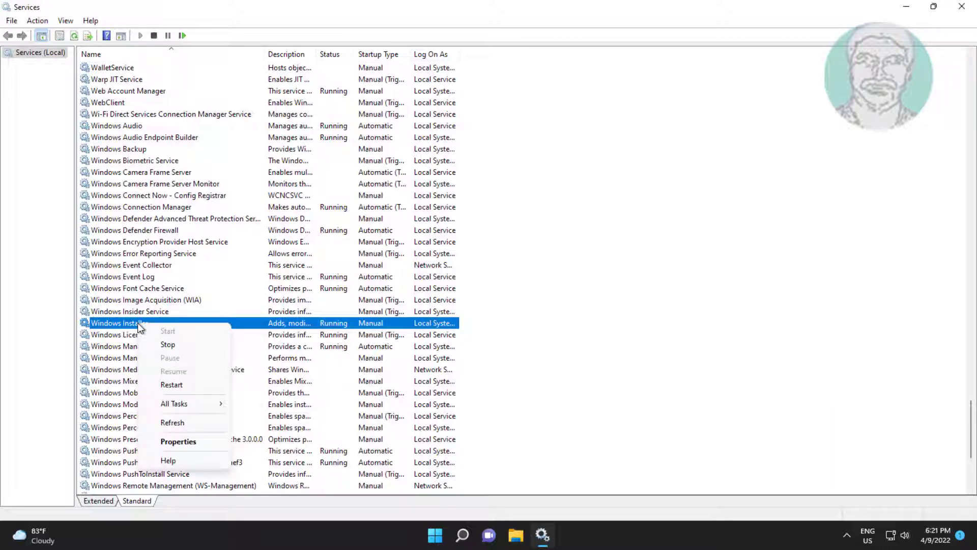
click(171, 386)
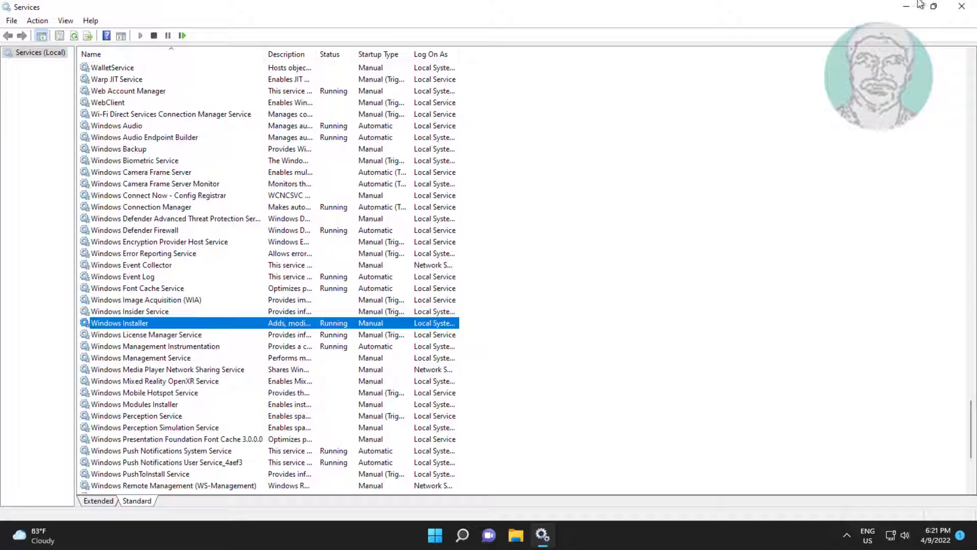
click(959, 7)
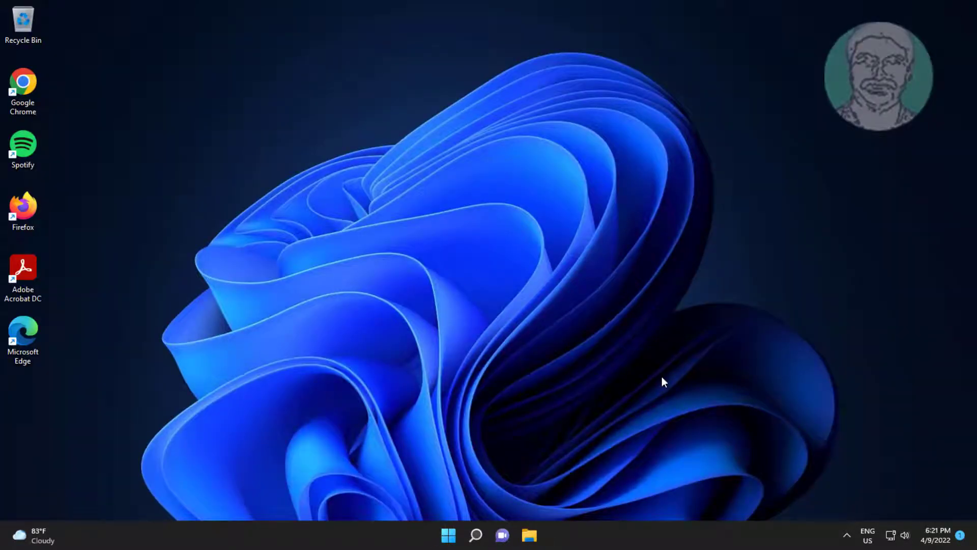
- In Chrome, load the copied Microsoft support link, then download and open the troubleshooter .diagcab file
double_click(29, 82)
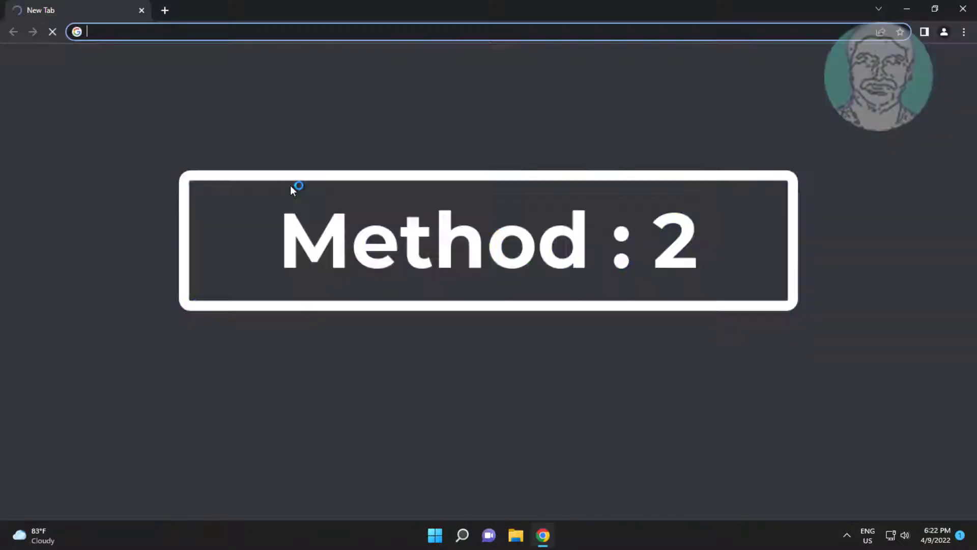
right_click(92, 33)
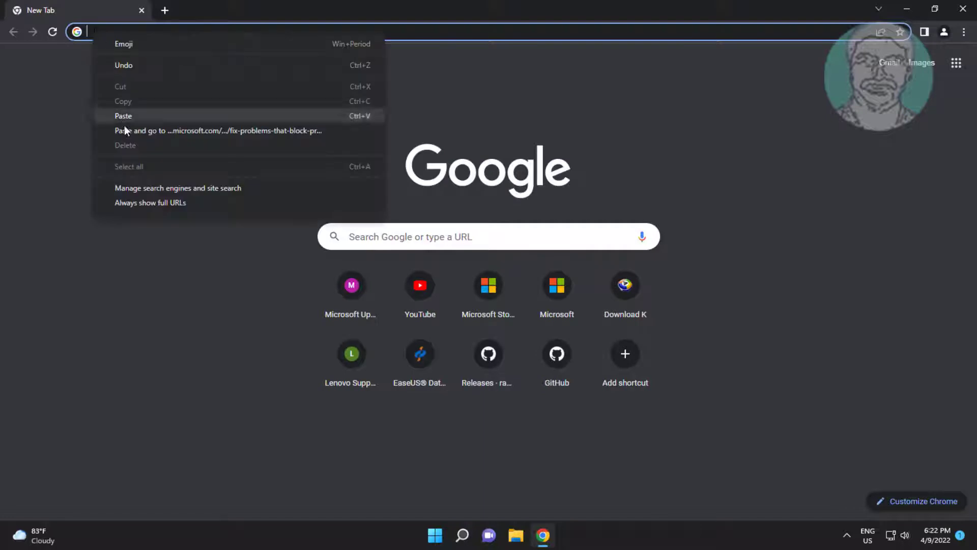
click(135, 130)
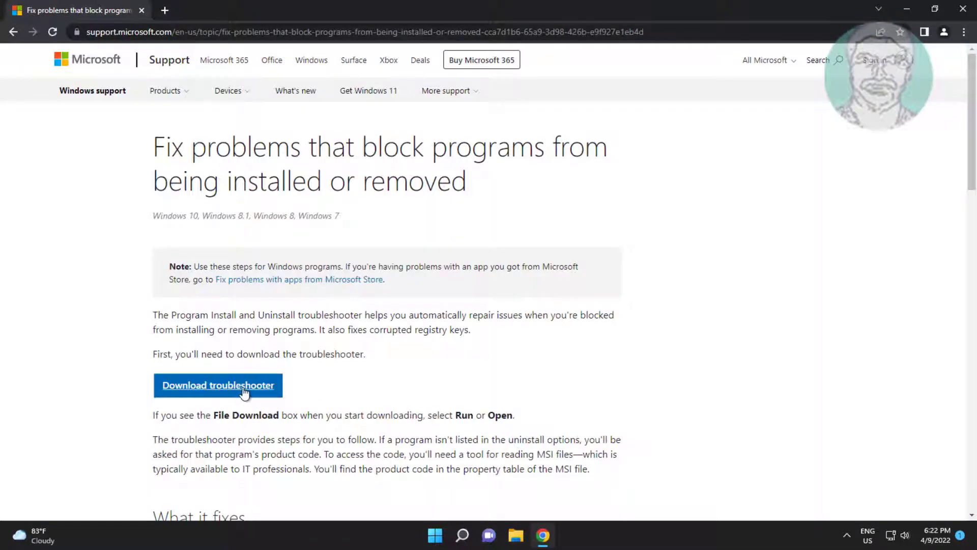
click(245, 387)
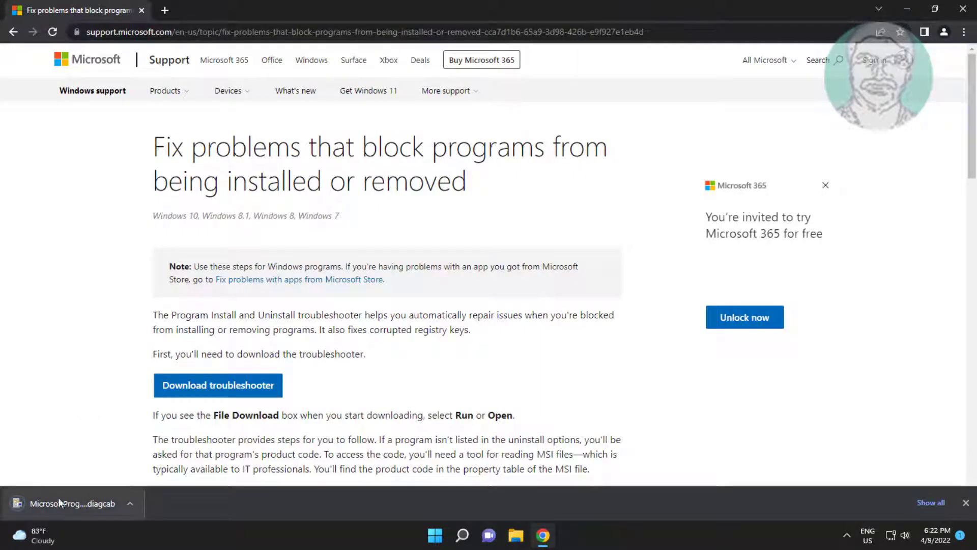
click(85, 504)
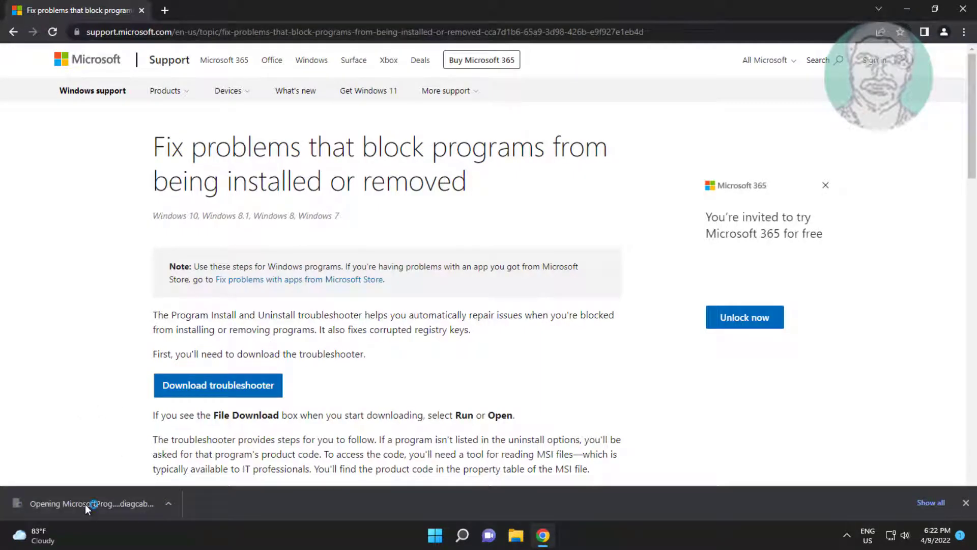
- Run the uninstall troubleshooter on Adobe Acrobat DC (64-bit) to remove it, then close it
click(905, 9)
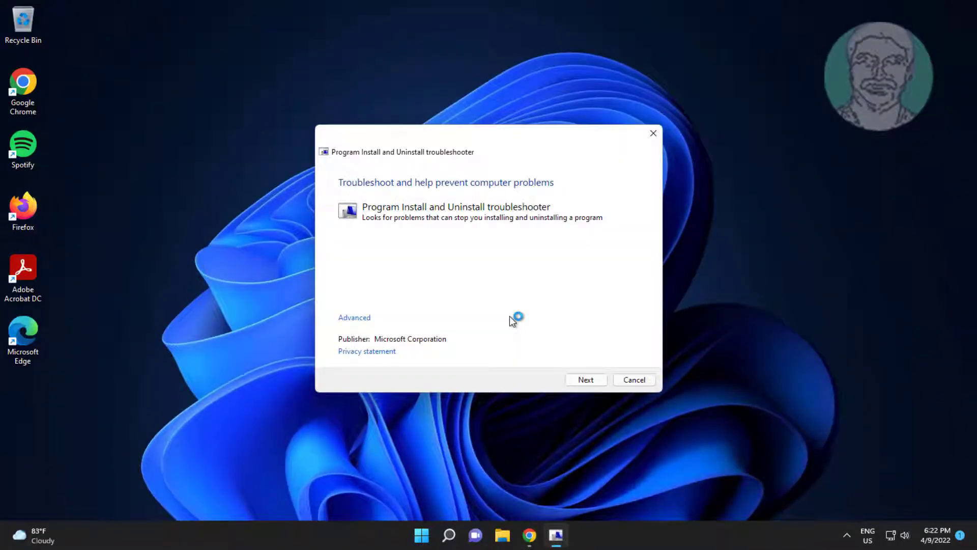
click(587, 384)
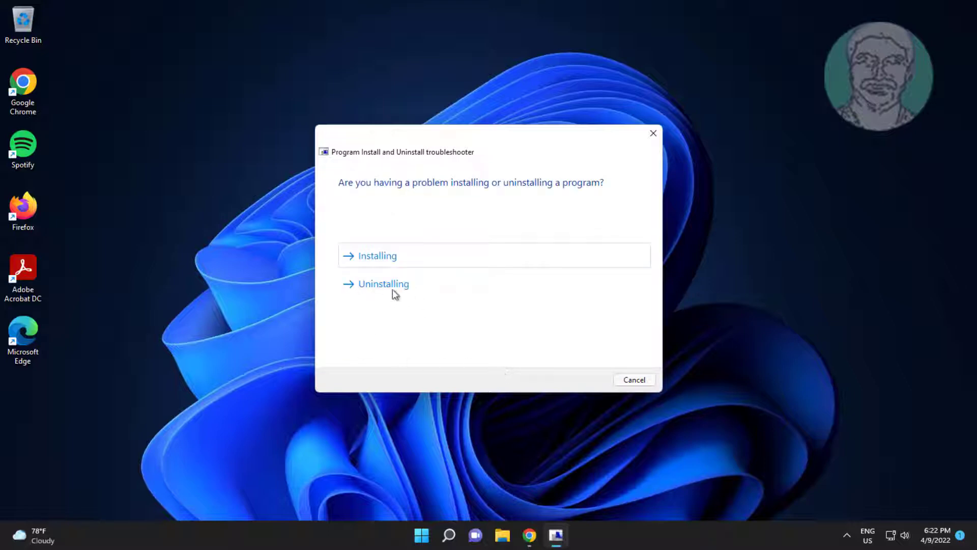
click(394, 289)
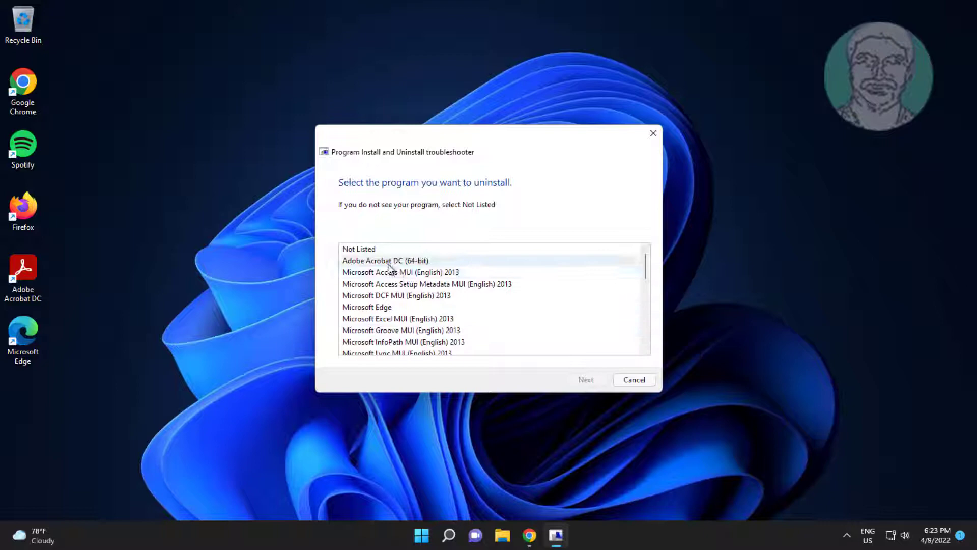
click(388, 264)
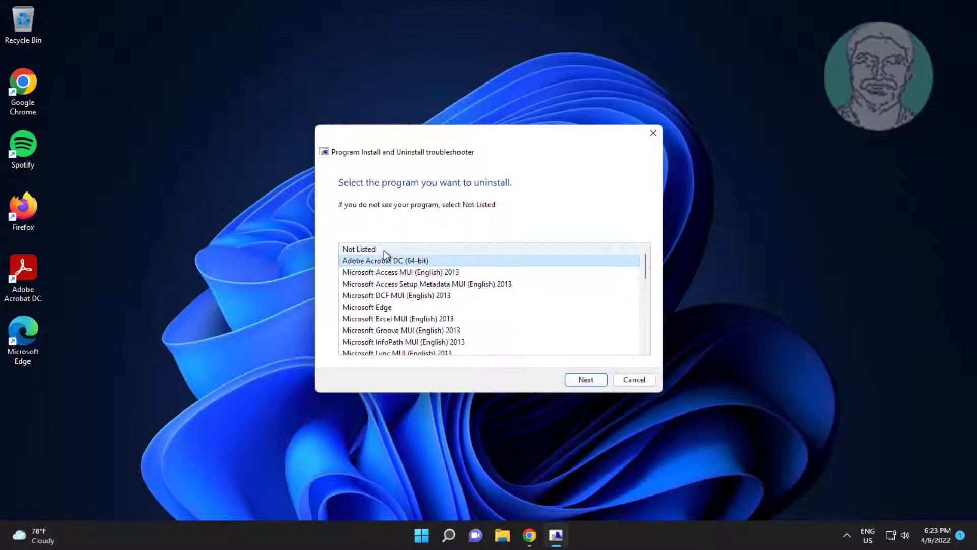
click(598, 379)
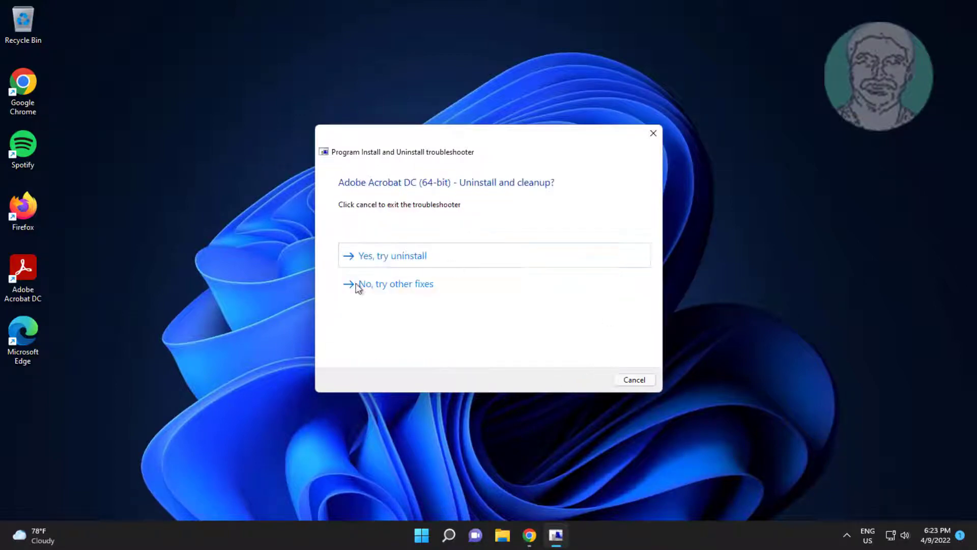
click(392, 255)
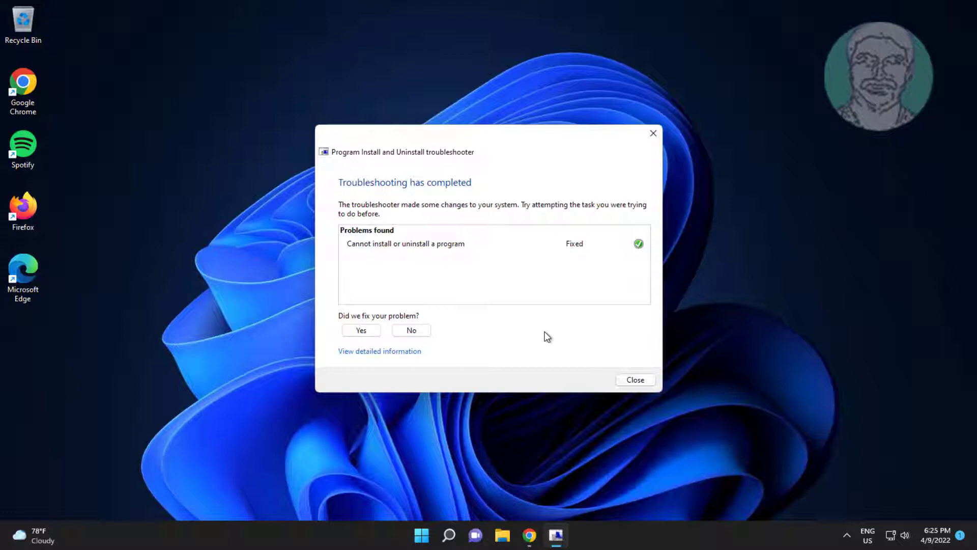
click(625, 384)
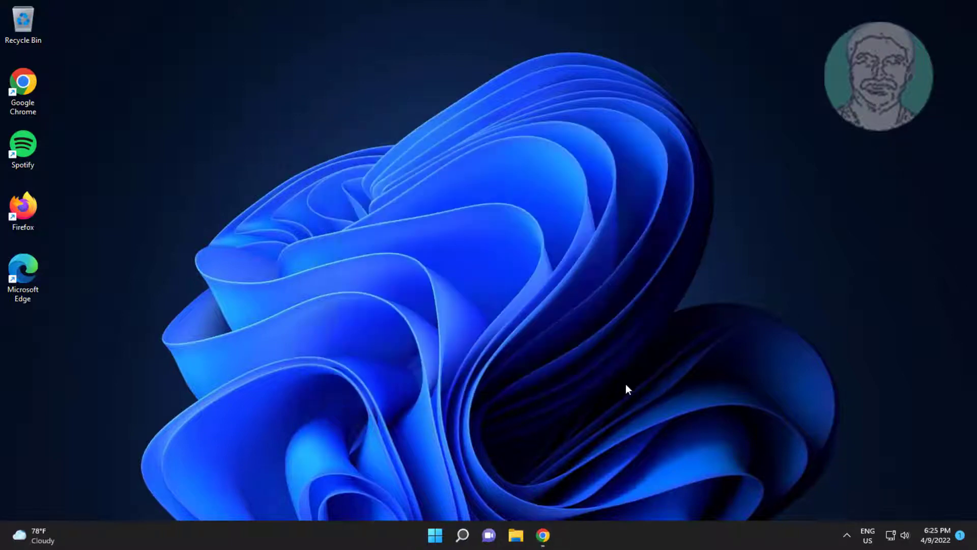
- Search for regedit and run Registry Editor as administrator
click(462, 535)
text(rege)
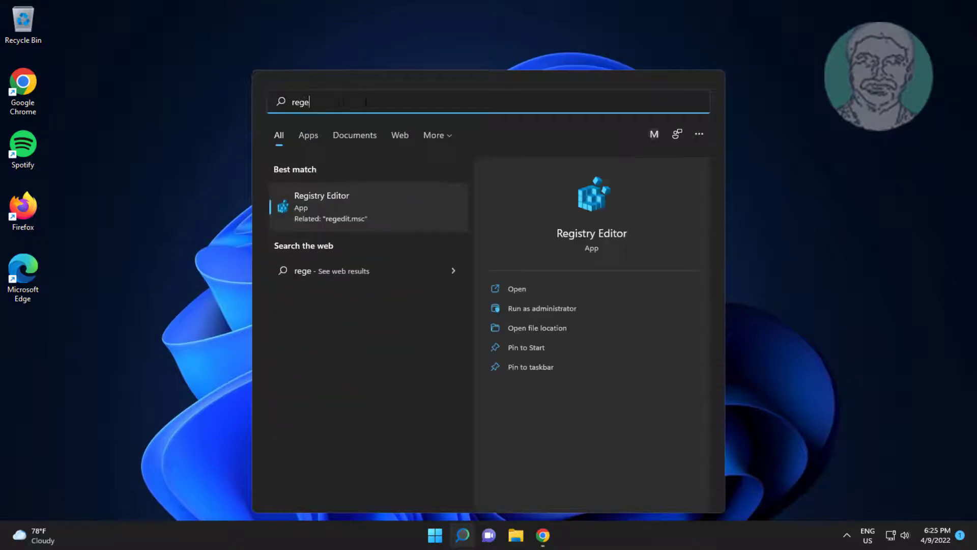
text(dit)
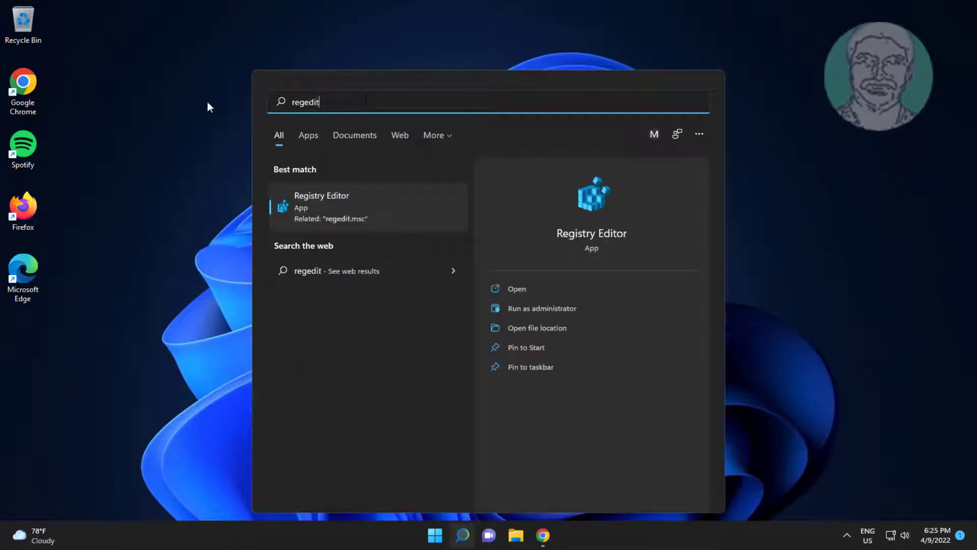
right_click(344, 203)
click(412, 219)
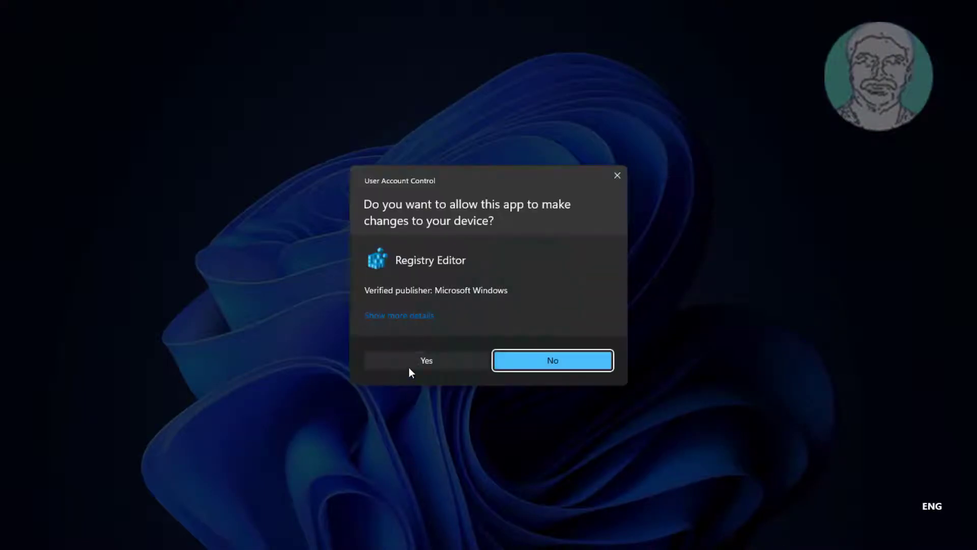
- Allow the UAC prompt and export the whole registry to a file named backup
click(409, 368)
click(36, 45)
click(15, 20)
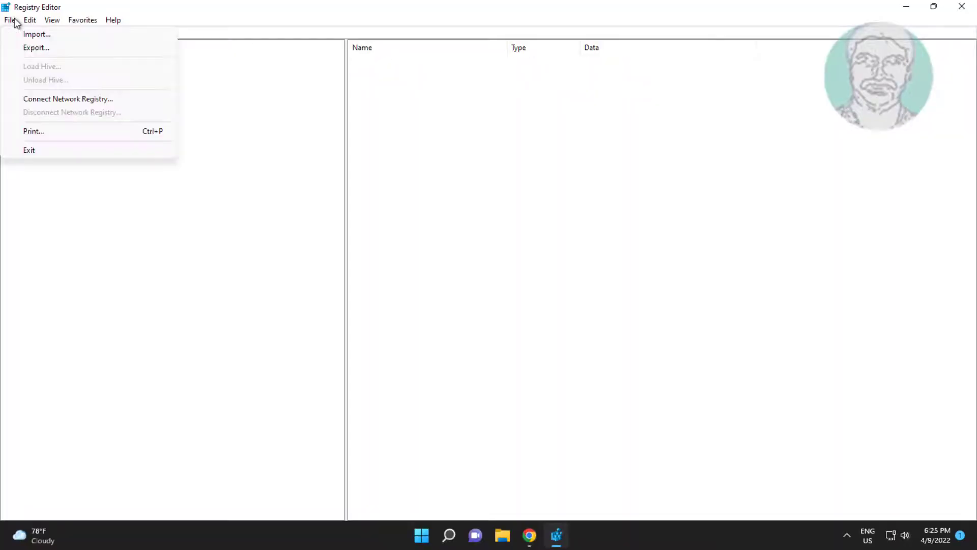
click(26, 47)
text(backup)
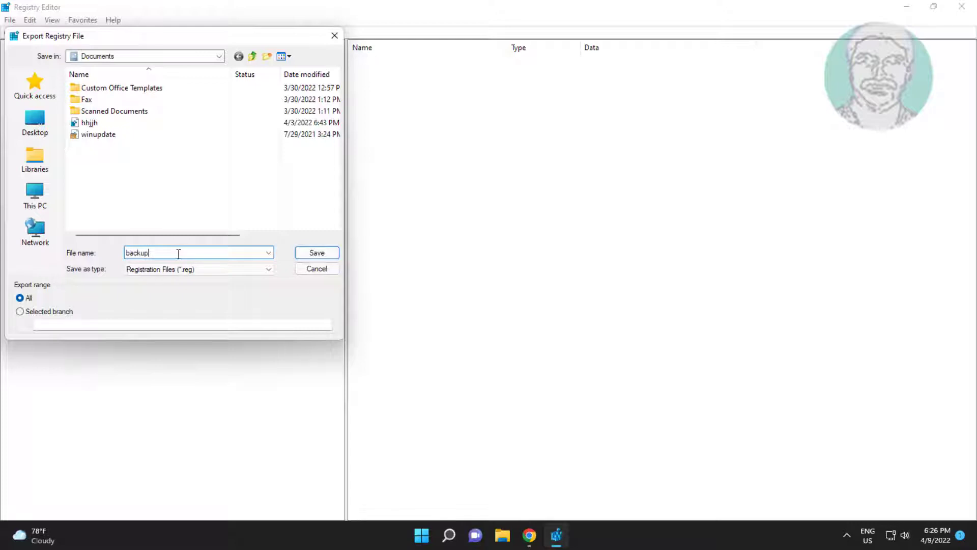
key(Return)
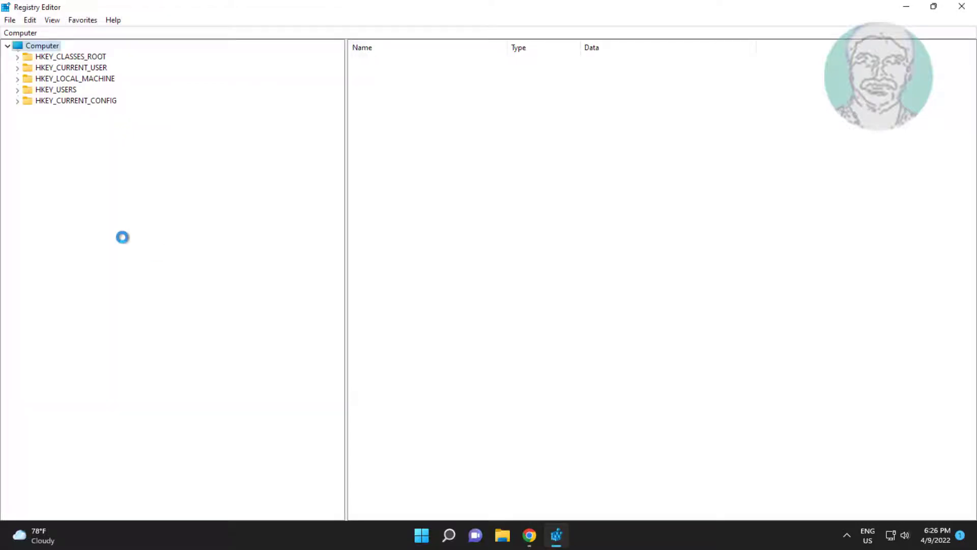
- Import the backup.reg file back into the registry
click(12, 21)
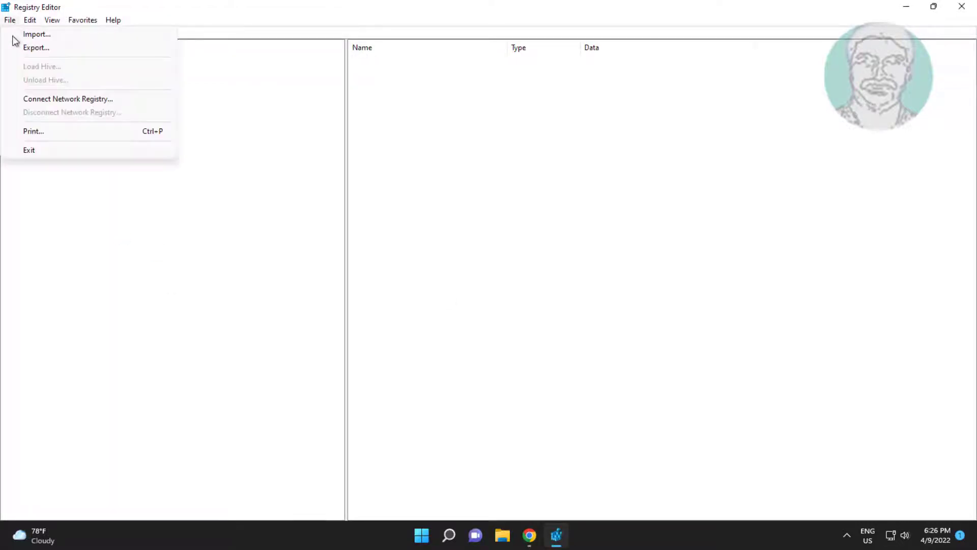
click(30, 35)
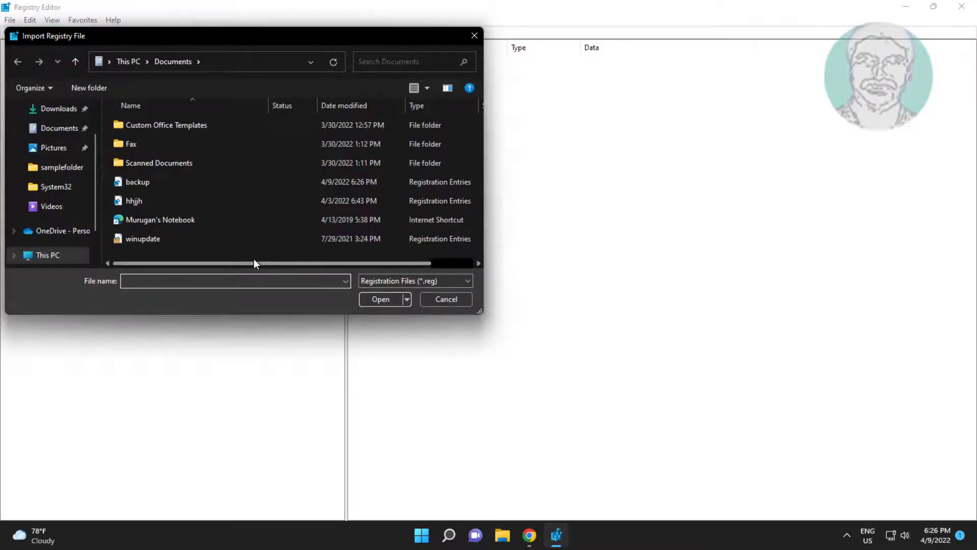
click(138, 182)
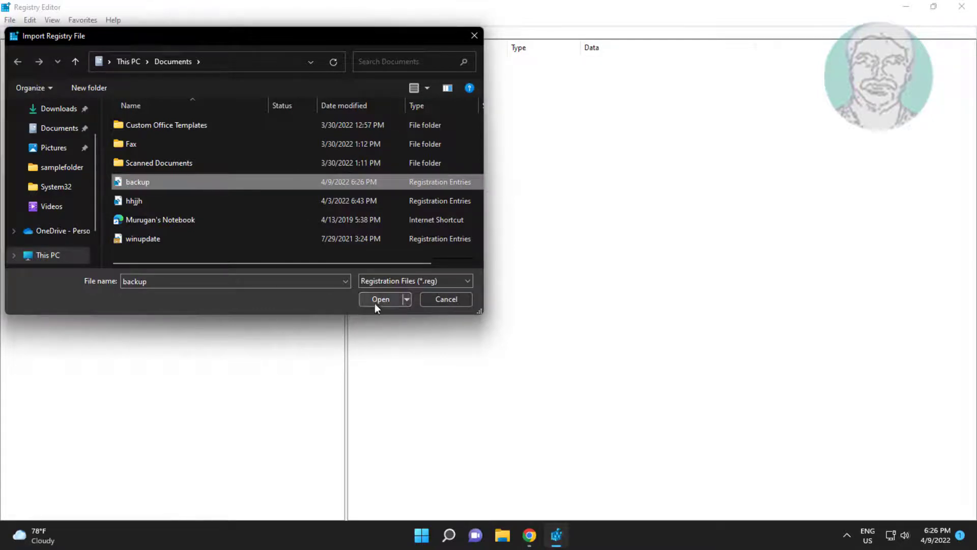
click(452, 300)
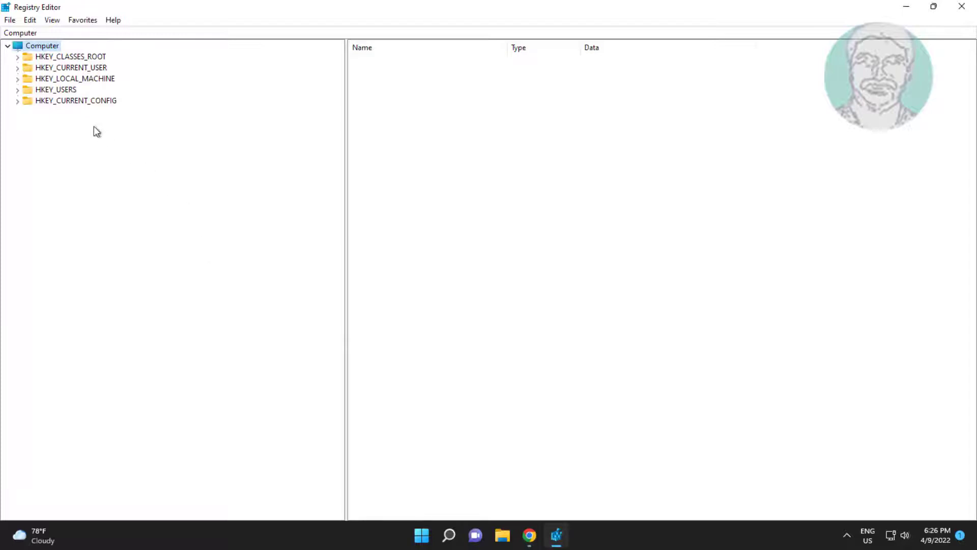
- Expand HKEY_LOCAL_MACHINE, SOFTWARE and Classes in the registry tree
click(63, 80)
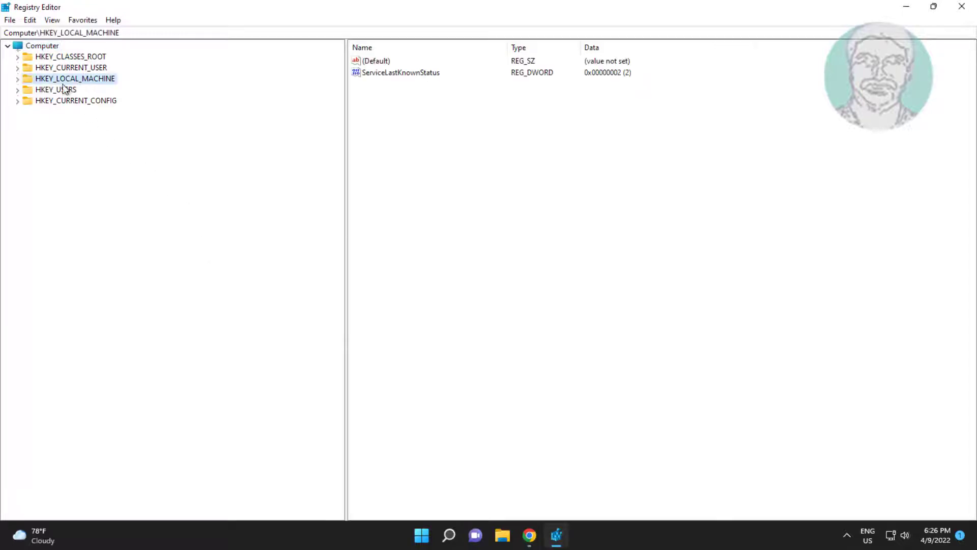
click(17, 79)
click(58, 145)
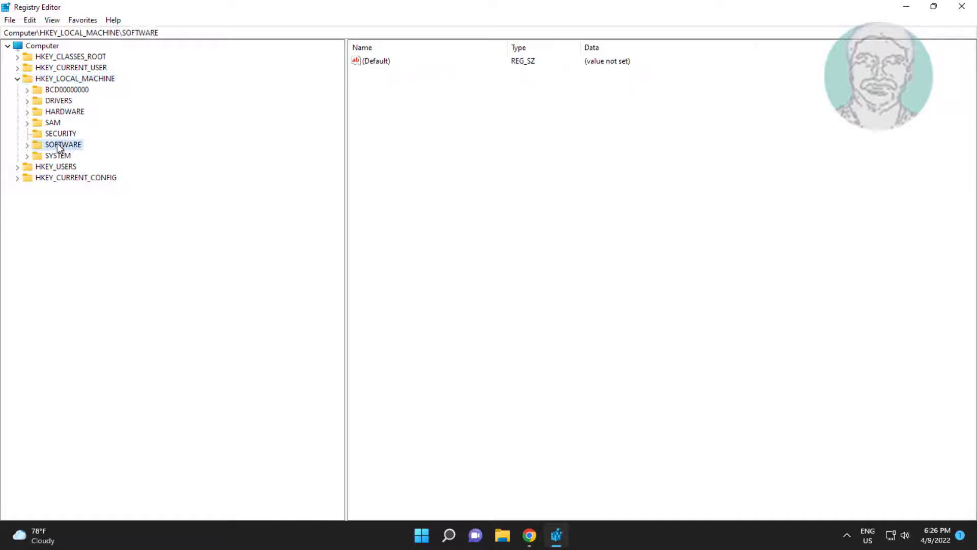
click(27, 145)
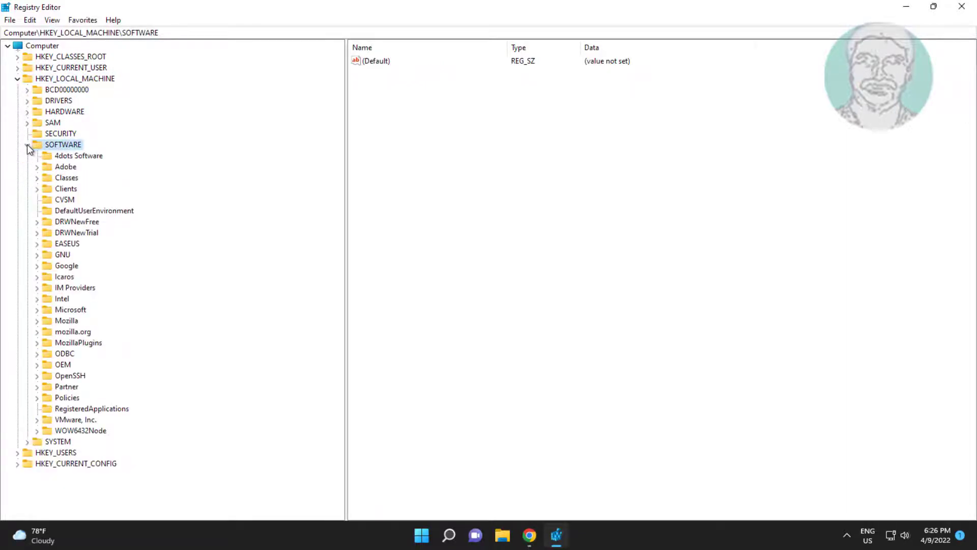
click(71, 178)
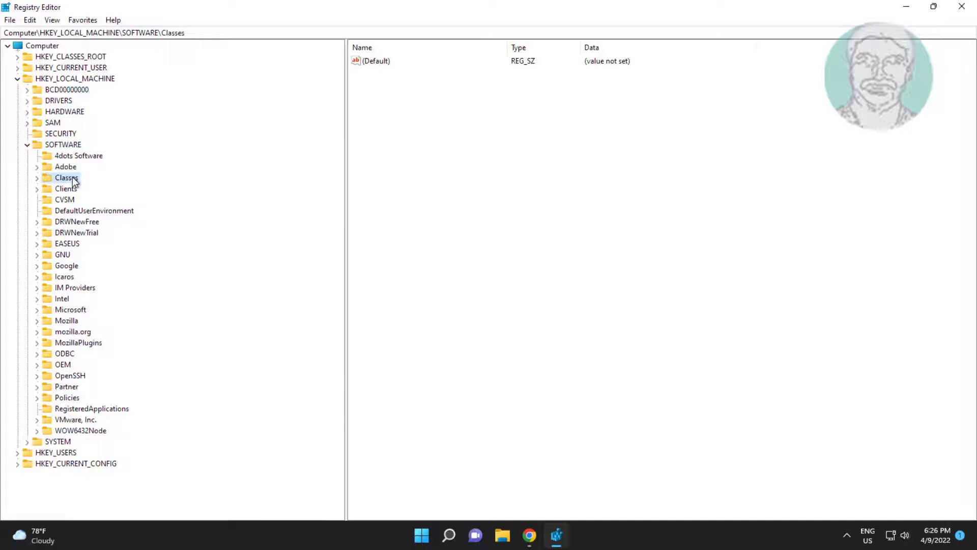
click(37, 178)
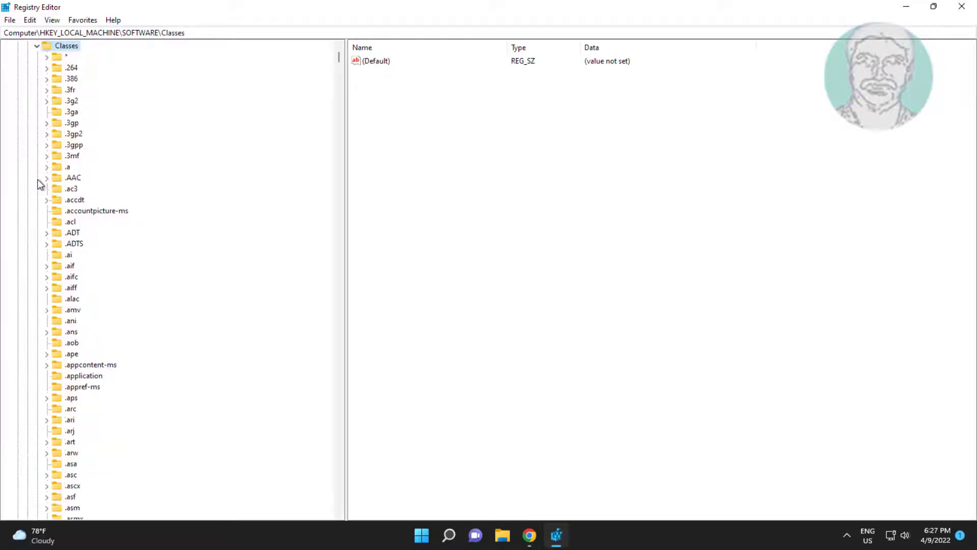
- Scroll down the Classes subkeys and select the Installer key
click(74, 213)
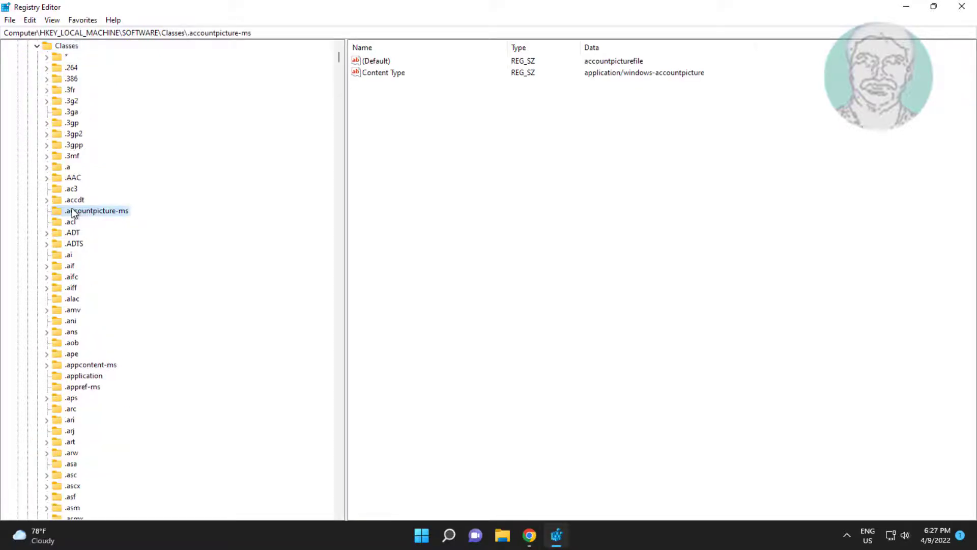
key(i)
scroll(178, 410, down, 3)
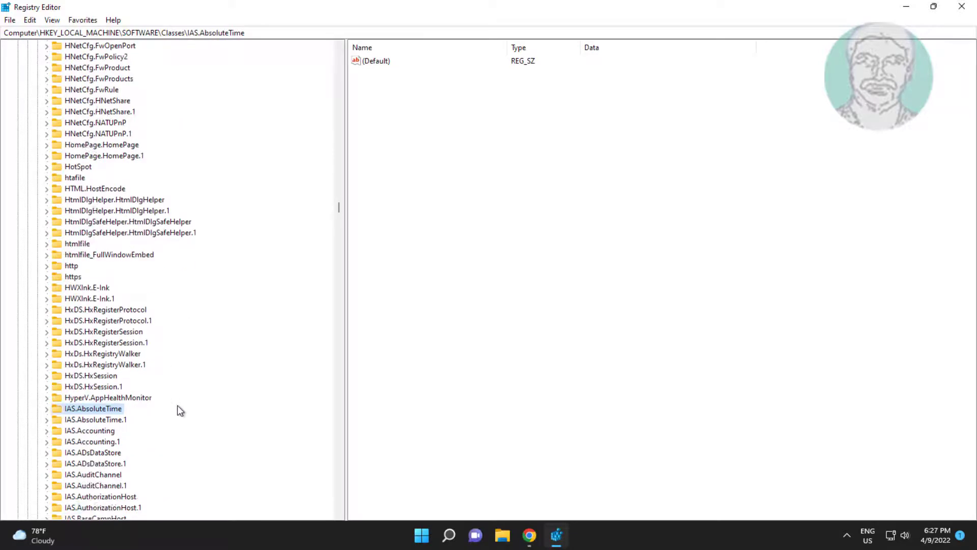
scroll(178, 410, down, 8)
scroll(178, 410, down, 5)
scroll(178, 409, down, 5)
scroll(177, 406, down, 6)
scroll(177, 406, down, 7)
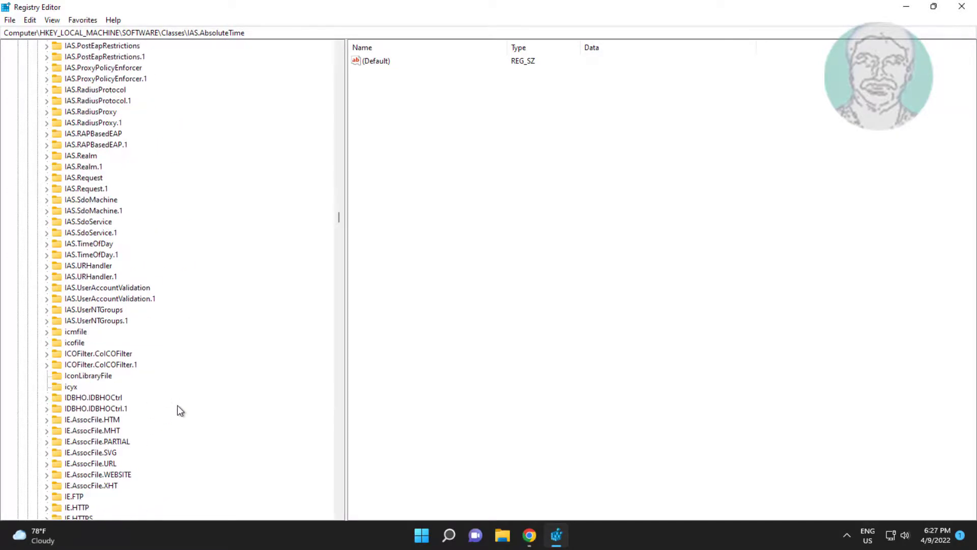
scroll(178, 410, down, 5)
scroll(178, 410, down, 6)
scroll(179, 410, down, 7)
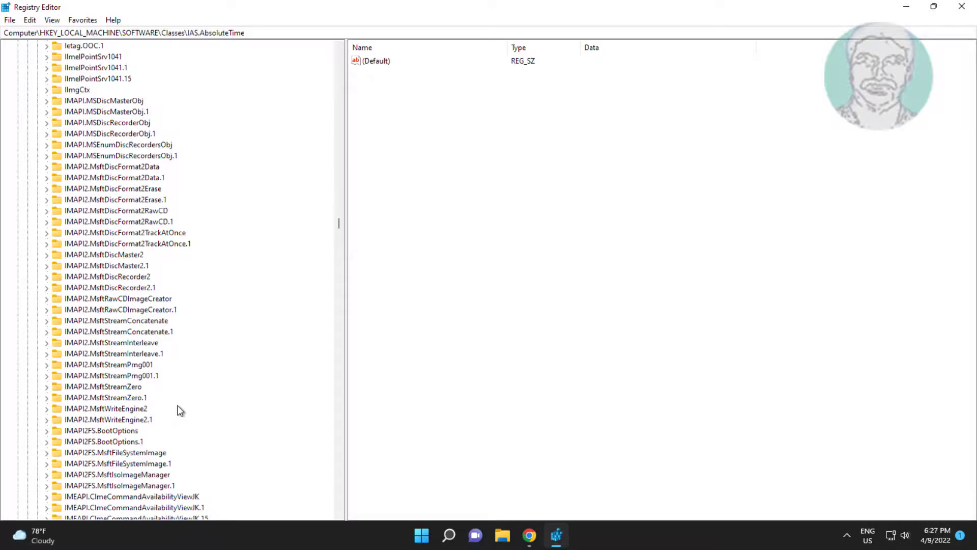
scroll(177, 405, down, 10)
scroll(177, 405, down, 7)
scroll(177, 405, down, 7)
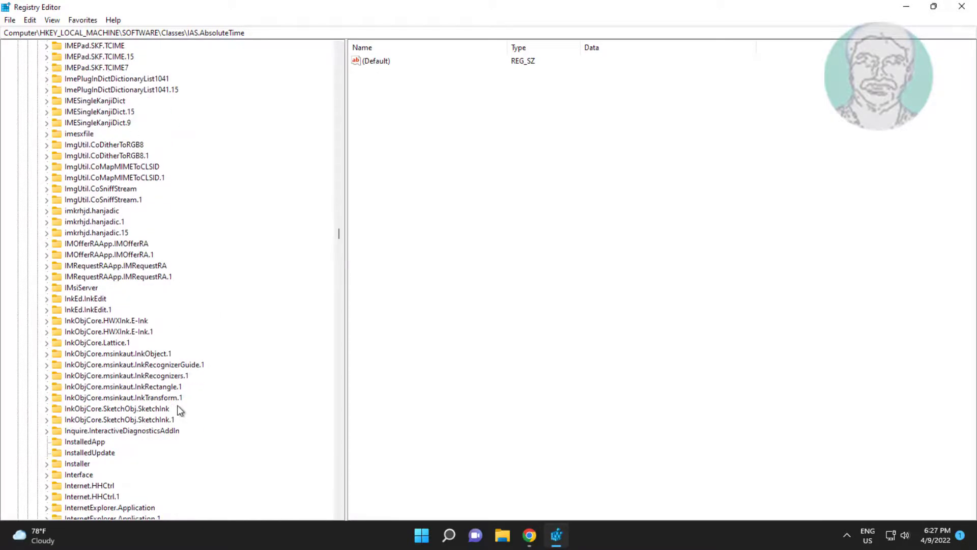
scroll(178, 405, down, 4)
scroll(177, 405, down, 2)
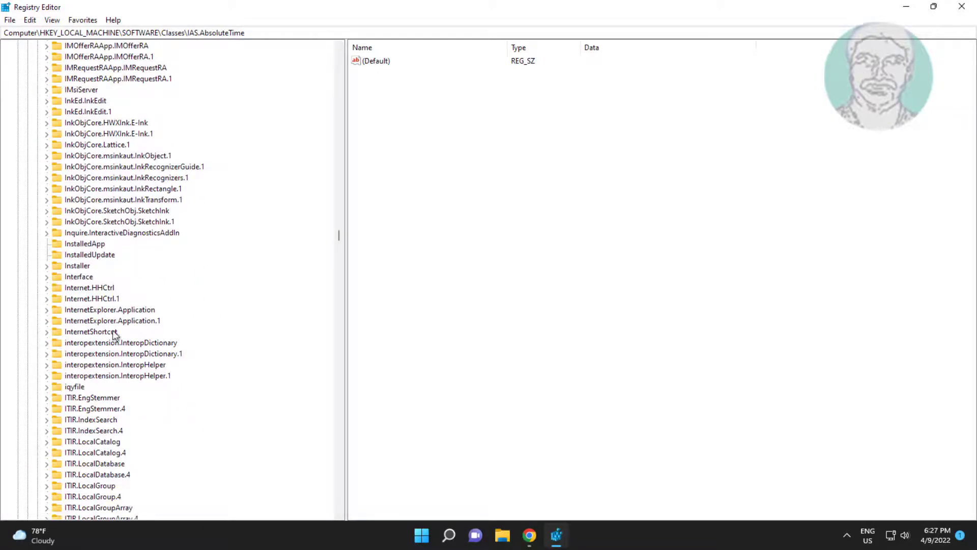
click(76, 268)
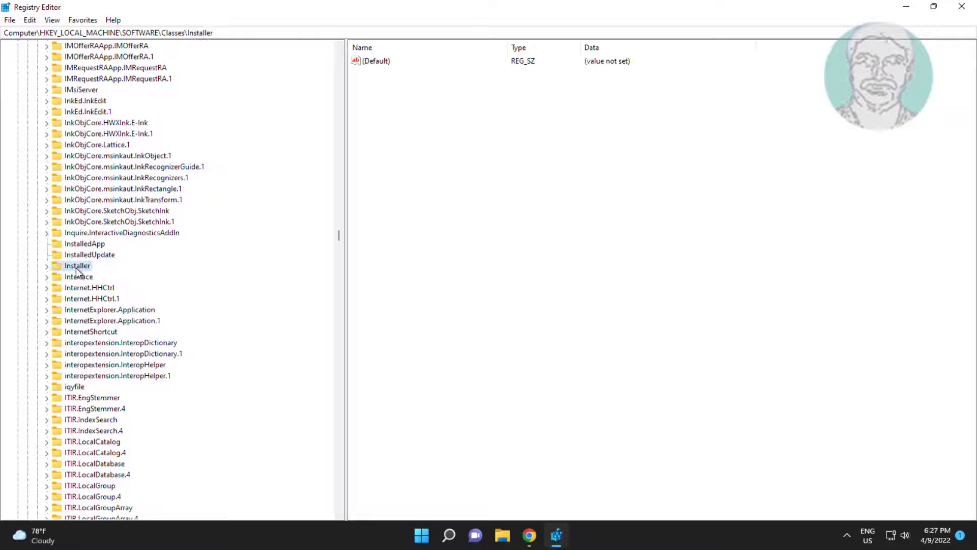
- Expand Installer, then select and expand its Products key to list the product-code subkeys
click(47, 267)
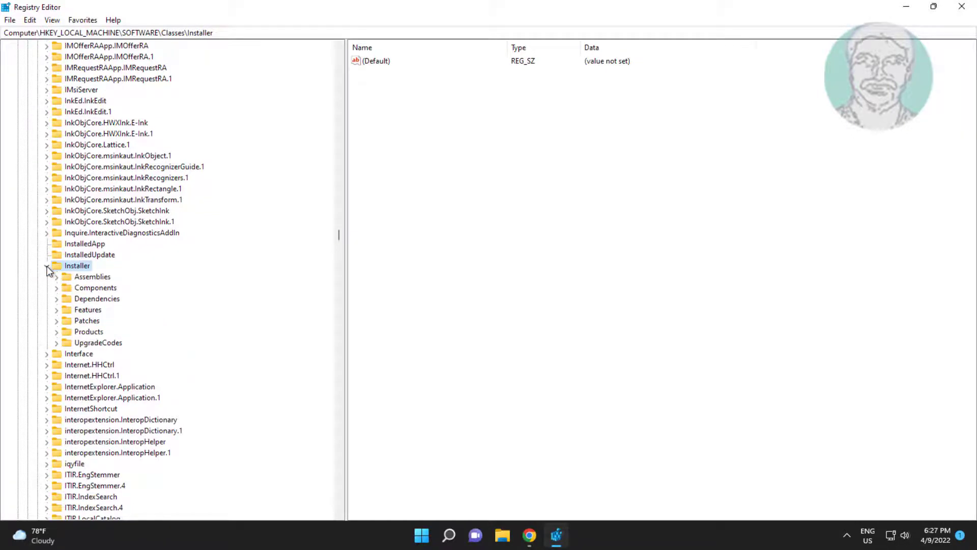
click(93, 333)
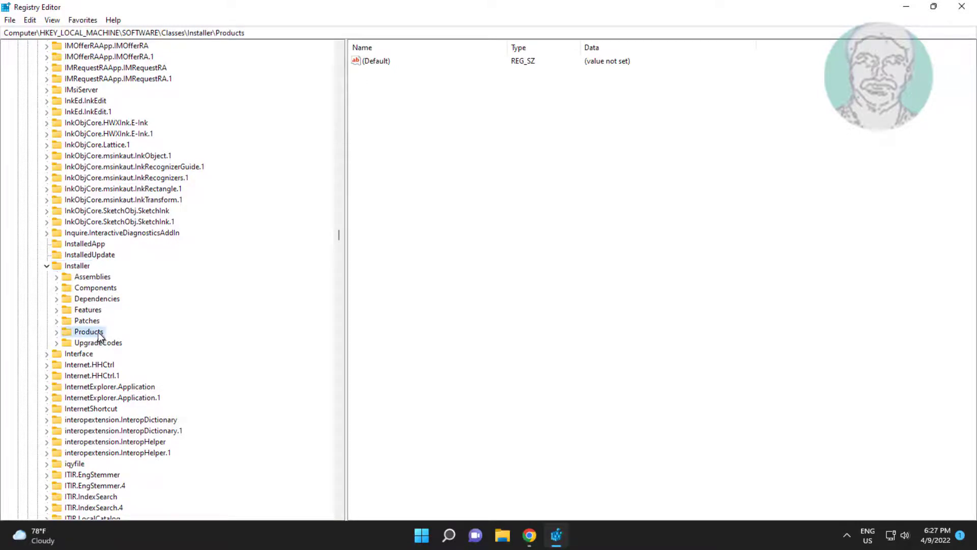
click(58, 333)
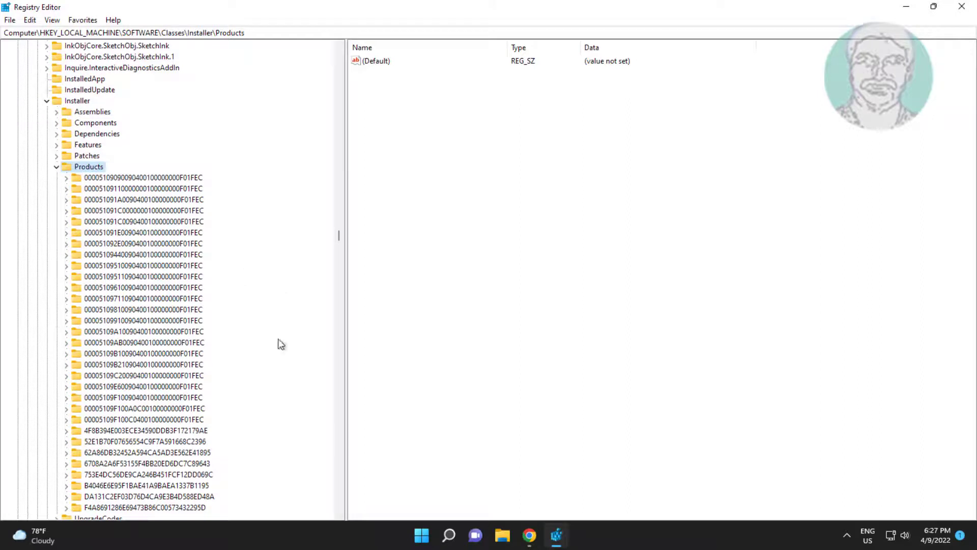
- Check each Products subkey's ProductName until finding the SharpKeys key
click(161, 178)
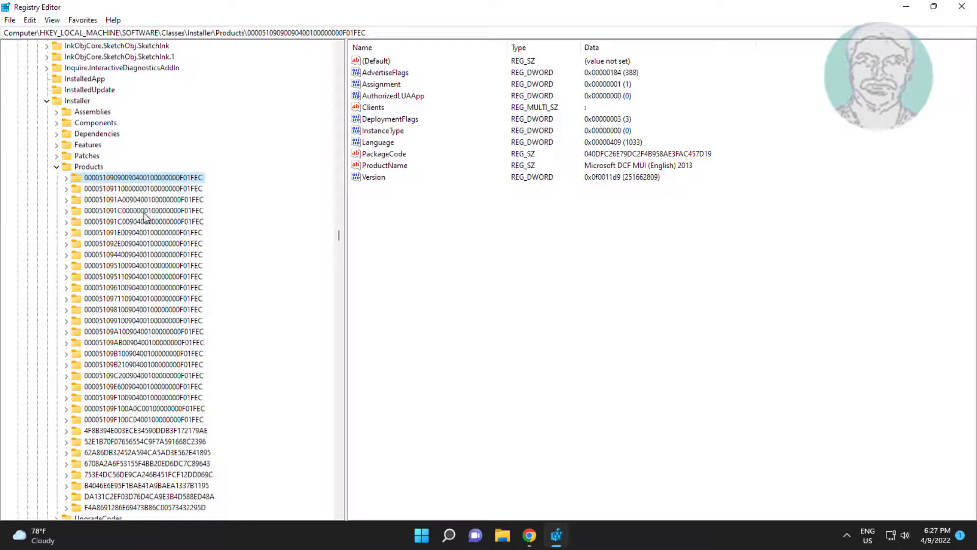
click(144, 192)
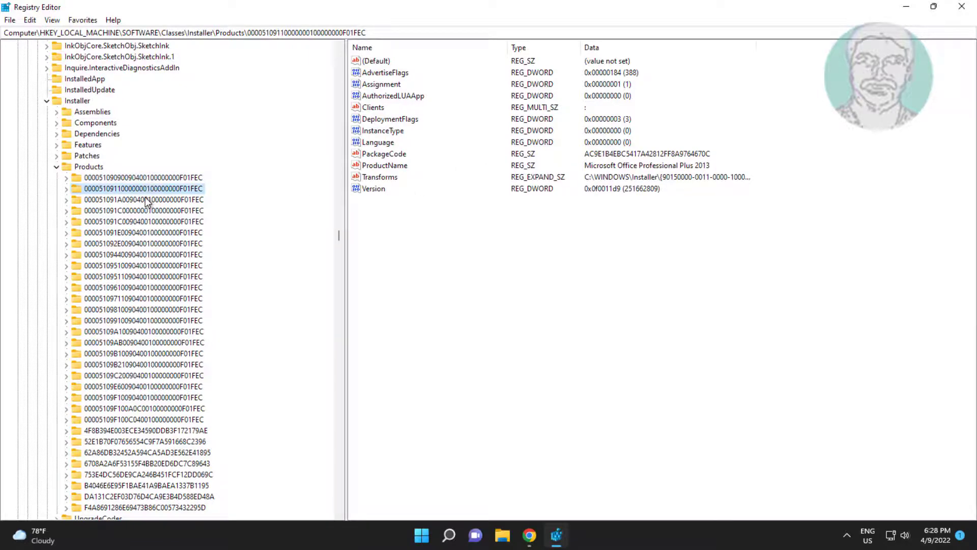
click(147, 200)
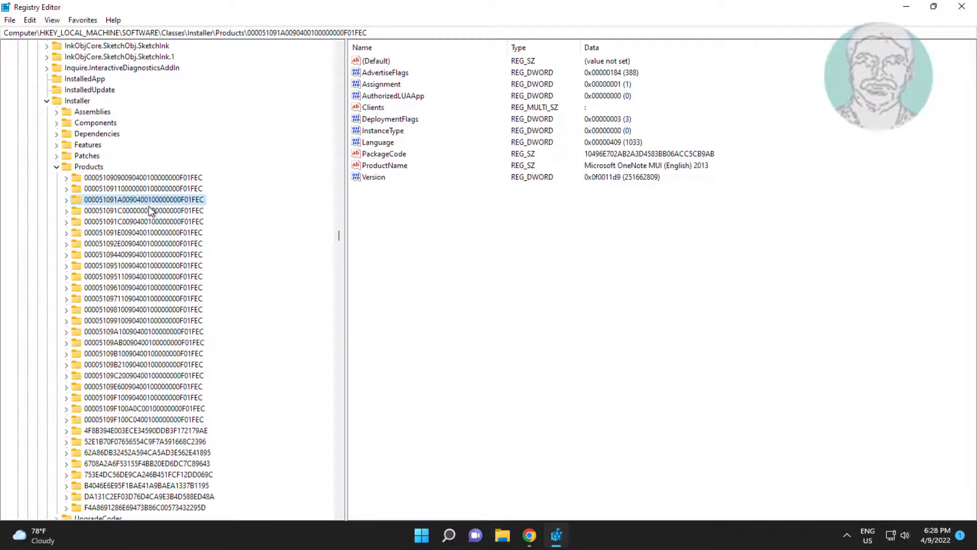
click(151, 211)
click(154, 223)
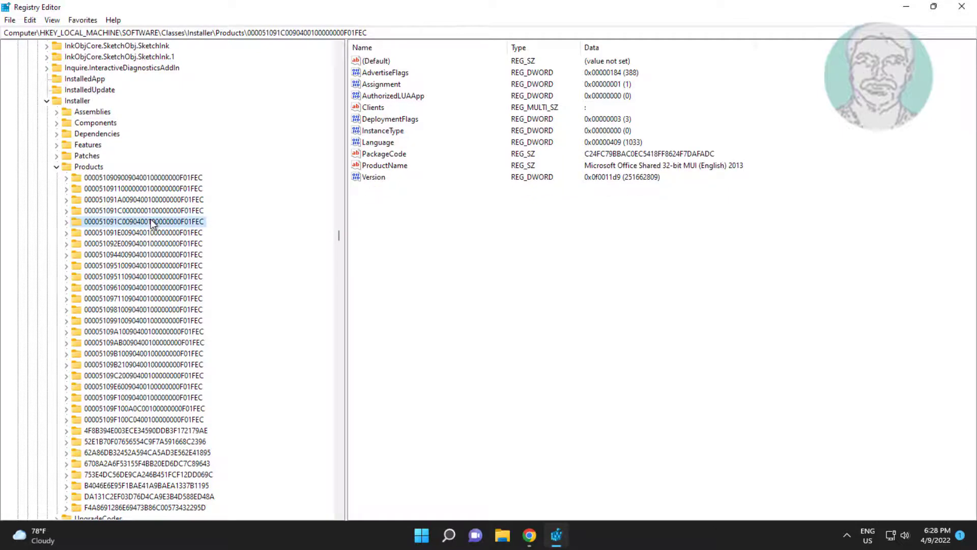
click(154, 233)
click(154, 244)
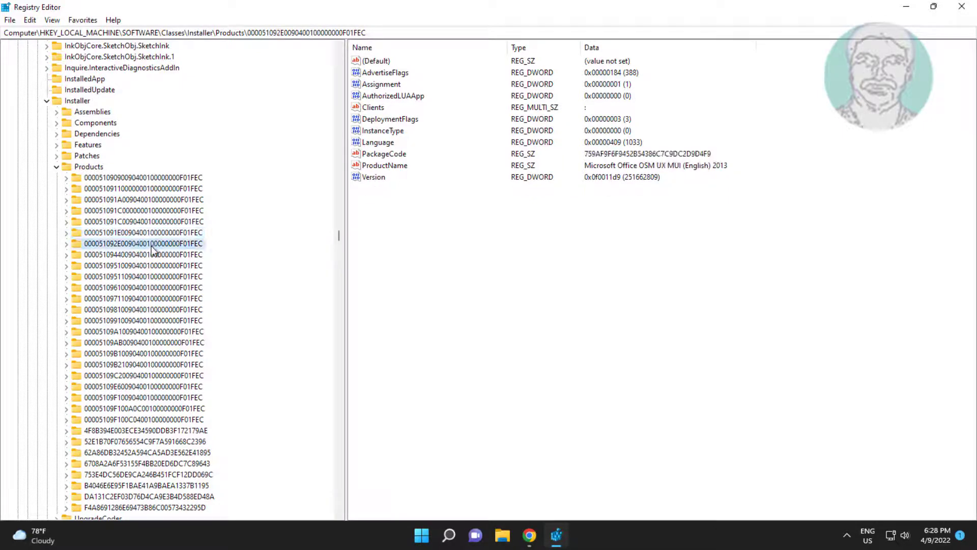
click(154, 265)
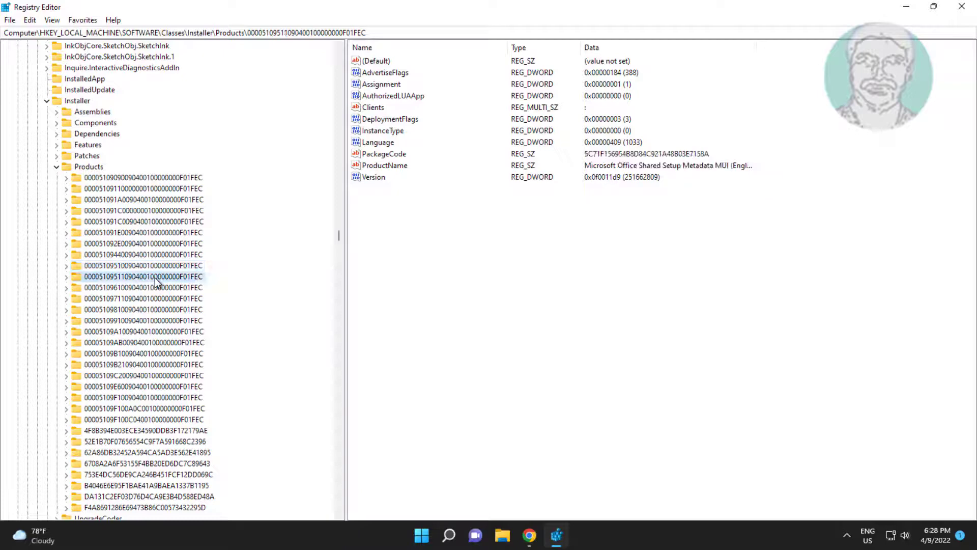
click(155, 288)
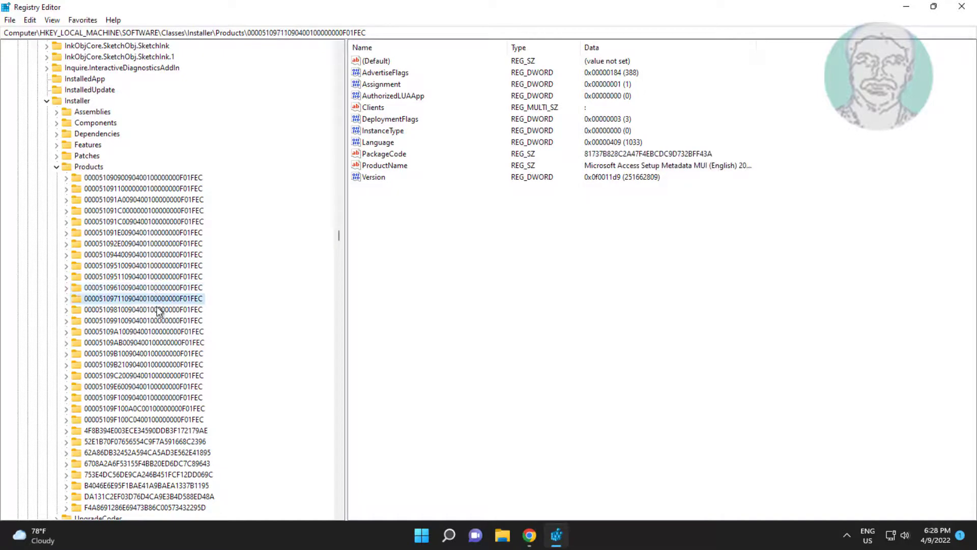
click(158, 310)
click(158, 321)
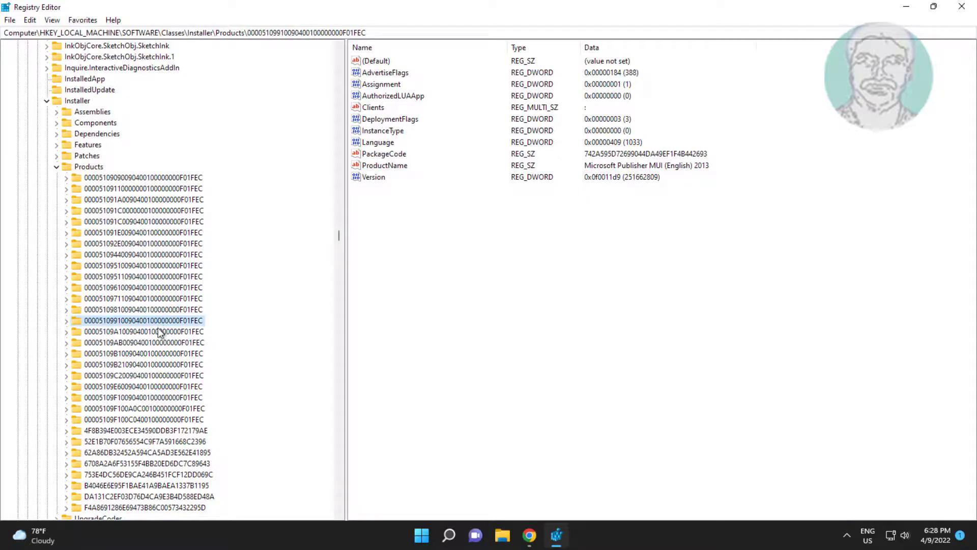
click(160, 343)
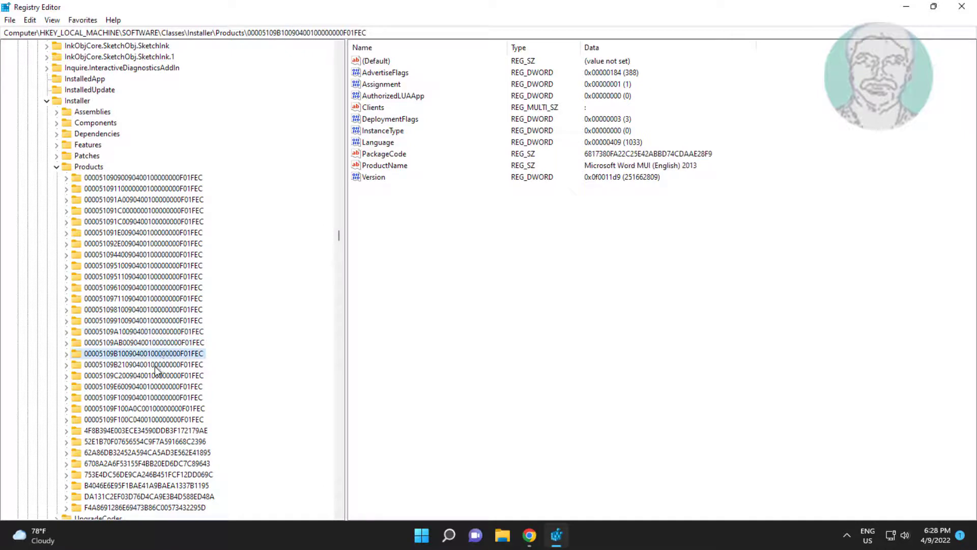
click(157, 365)
click(159, 375)
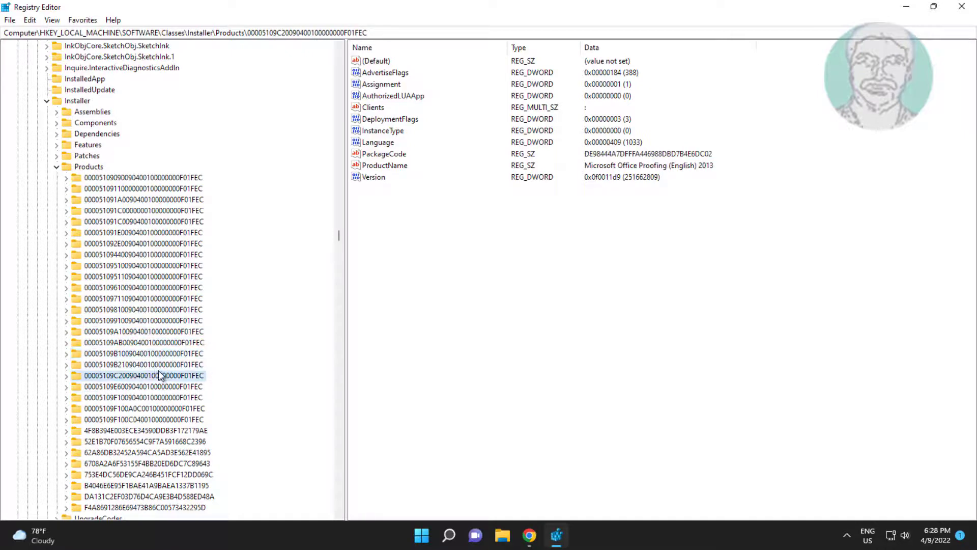
click(168, 397)
click(166, 408)
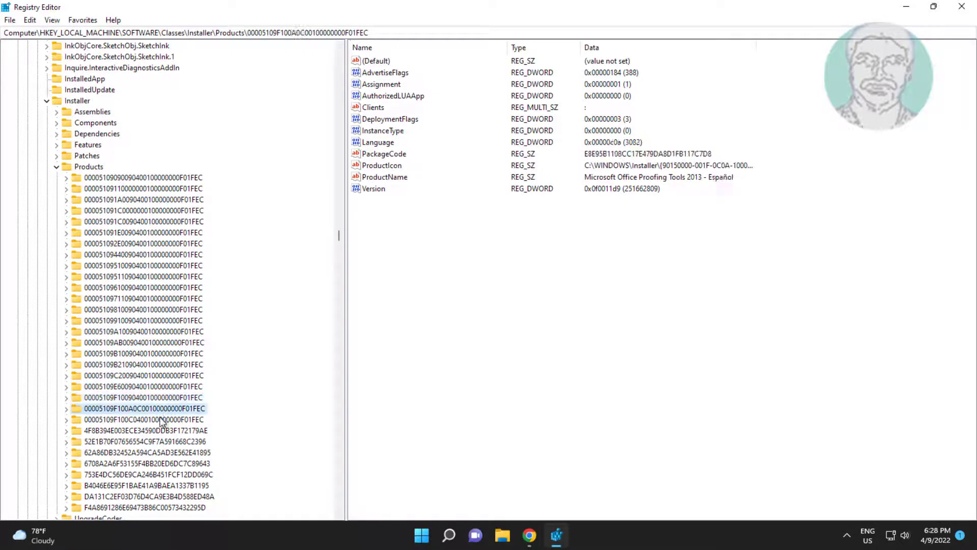
click(165, 420)
scroll(193, 430, down, 2)
scroll(194, 429, down, 1)
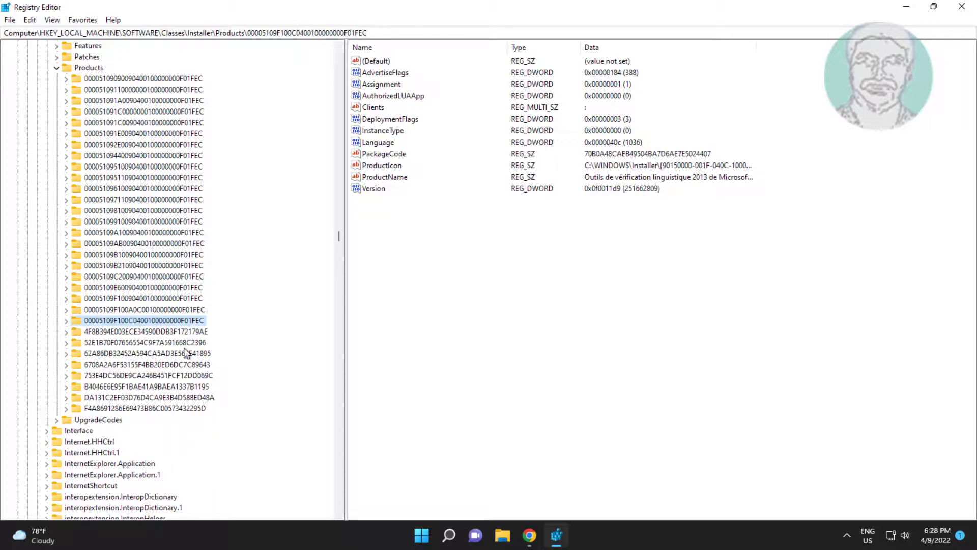
click(182, 345)
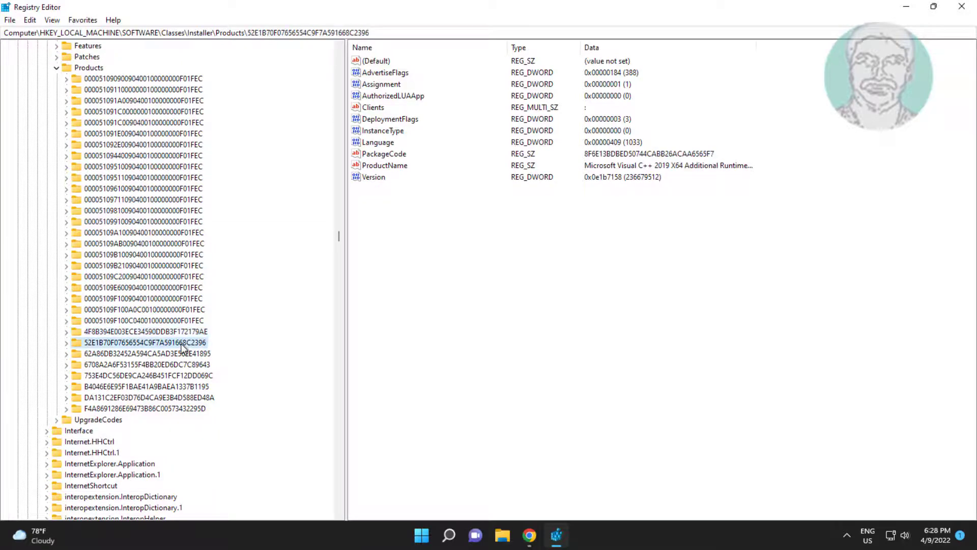
click(181, 351)
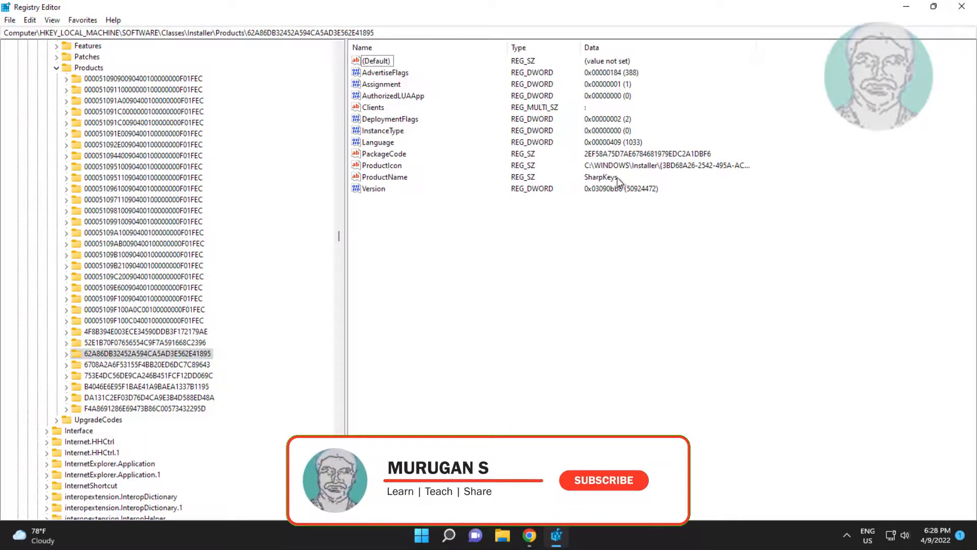
- Delete the SharpKeys product-code key and confirm the deletion
right_click(191, 355)
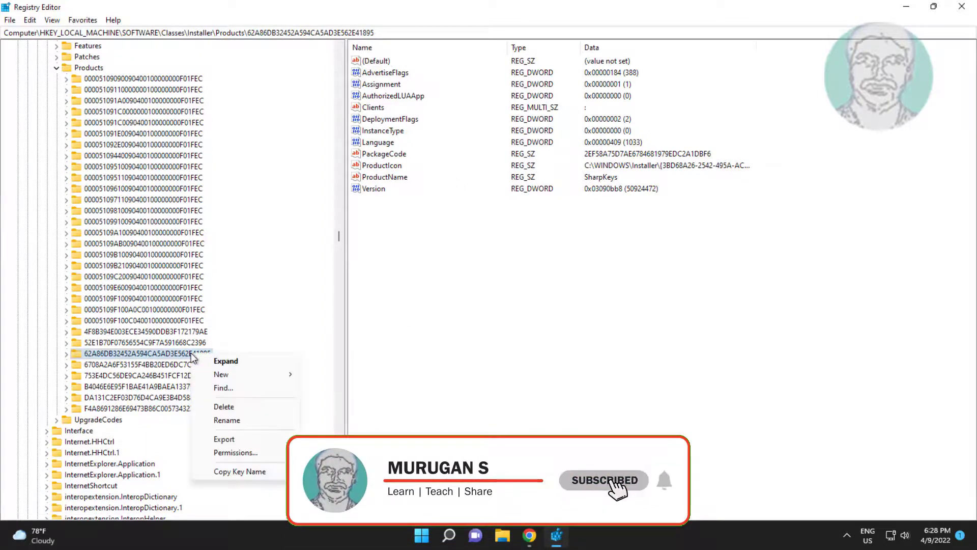
click(238, 407)
click(553, 263)
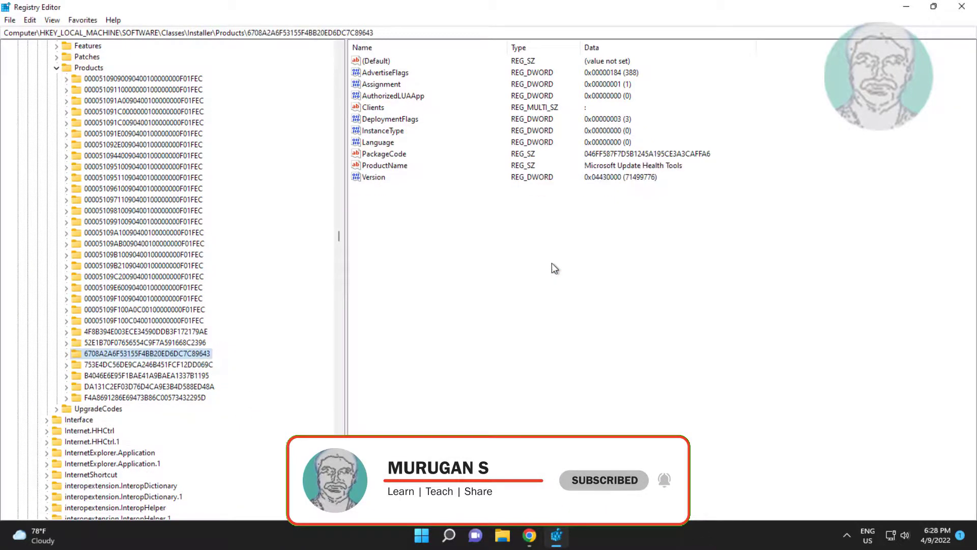
- Collapse Products, Classes, SOFTWARE and HKEY_LOCAL_MACHINE in the registry tree
click(56, 69)
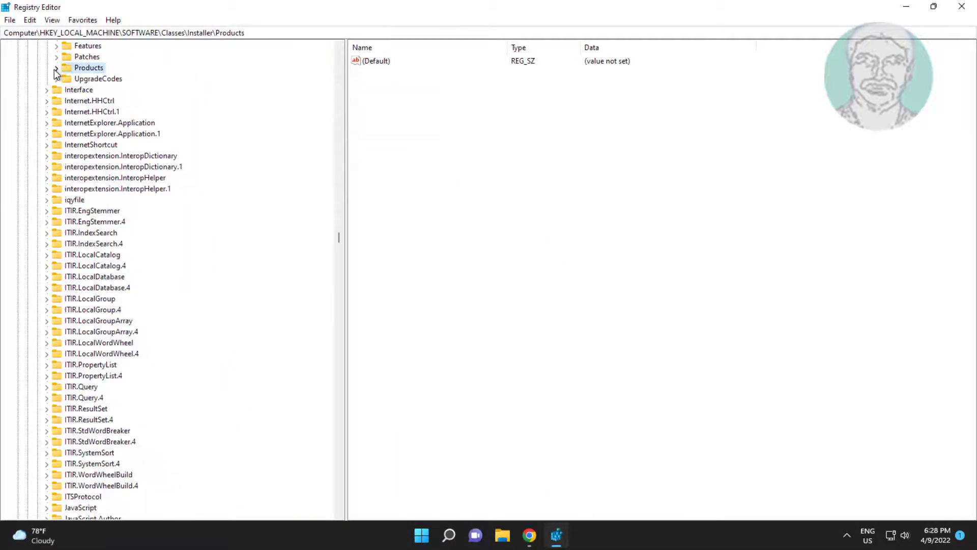
click(339, 248)
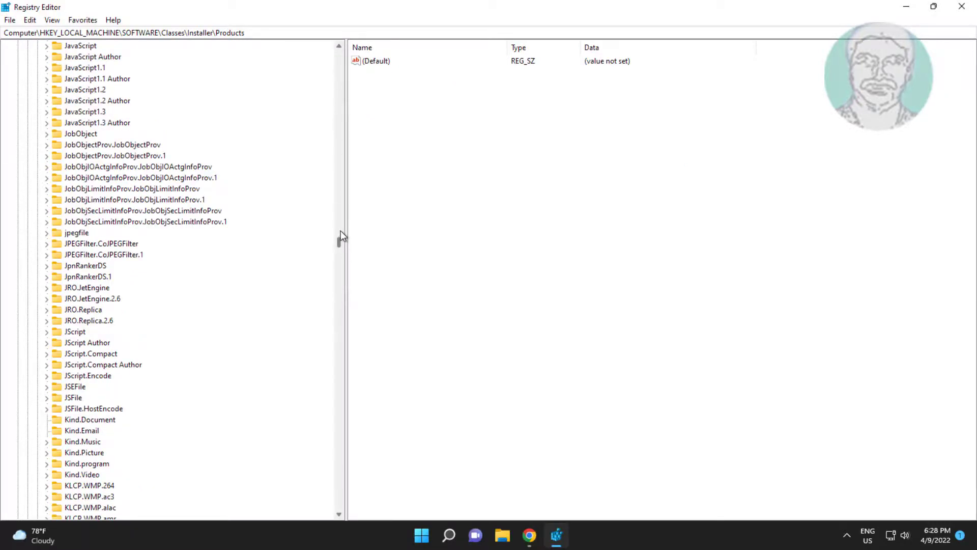
drag(339, 241, 358, 51)
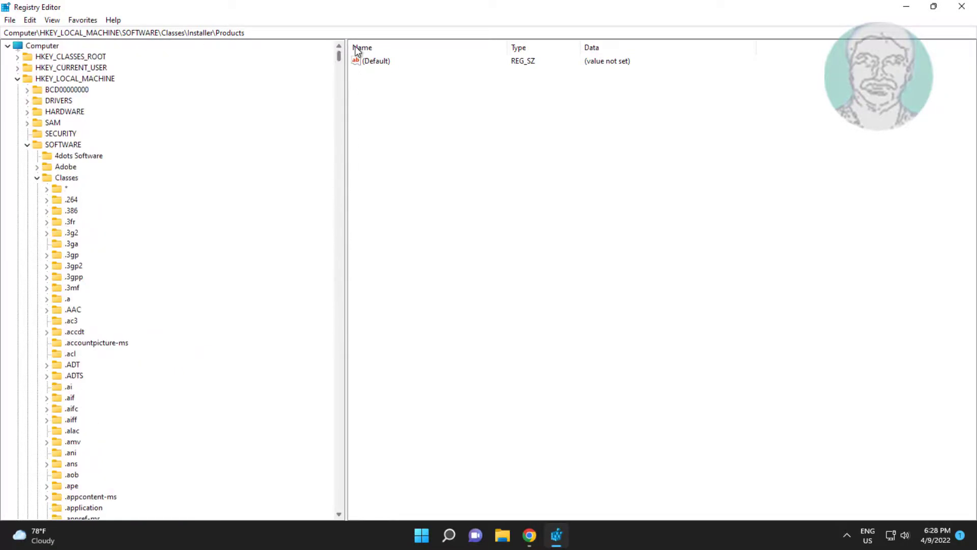
click(36, 178)
click(28, 146)
click(17, 79)
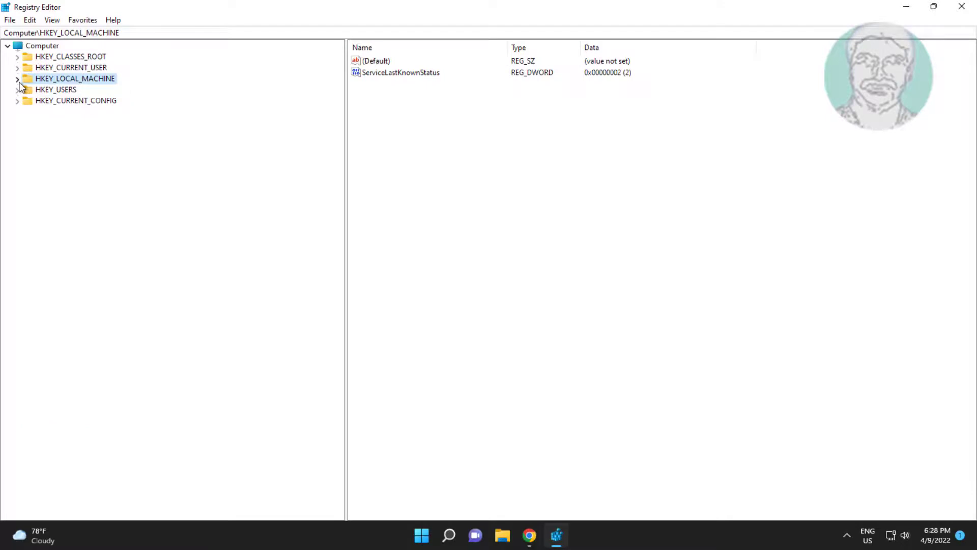
- Close Registry Editor and restart the computer from the Start menu power options
click(961, 6)
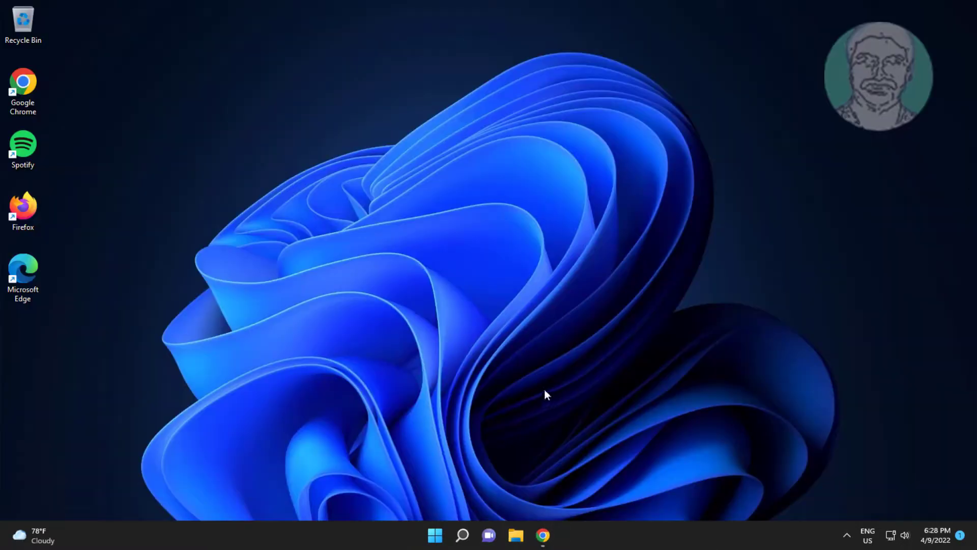
click(436, 539)
click(637, 492)
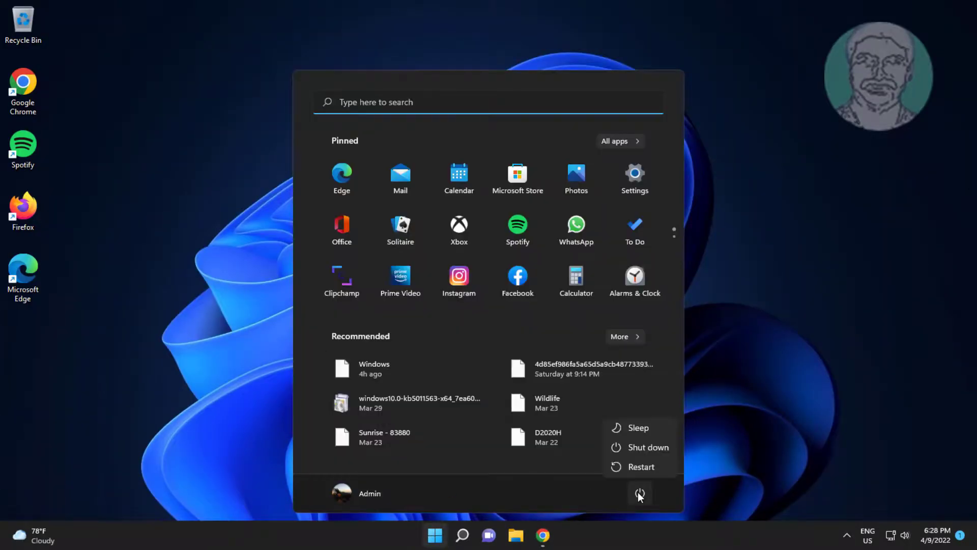